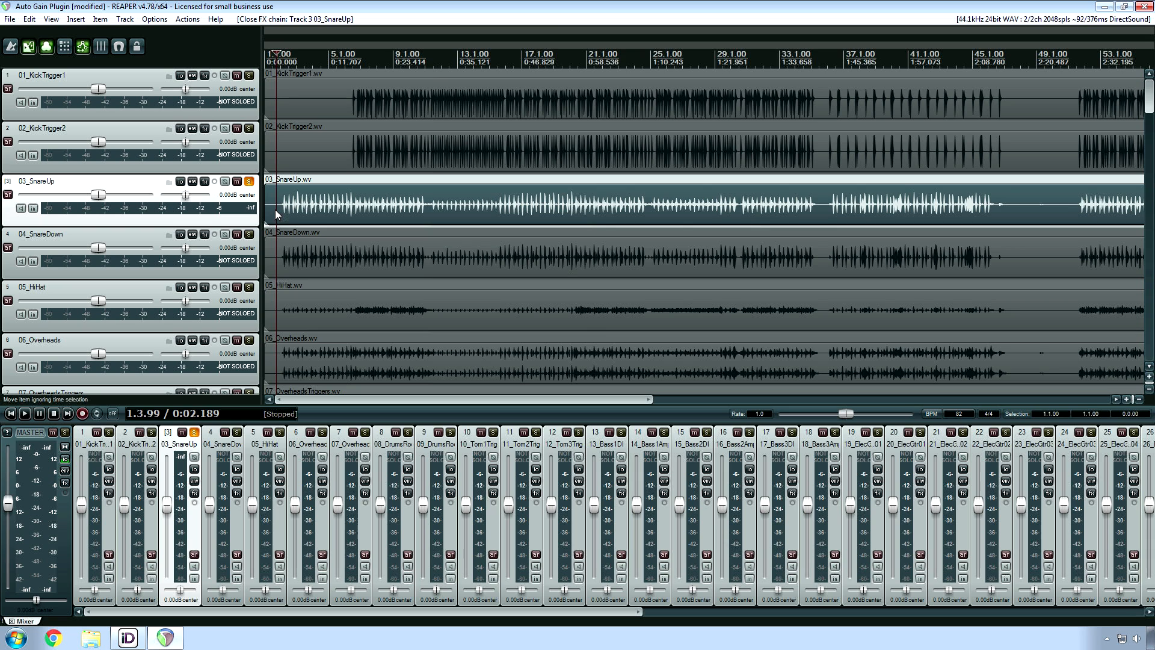
# - Add the HoRNetVUMeterMK3 plugin to the 03_SnareUp track
pyautogui.click(205, 181)
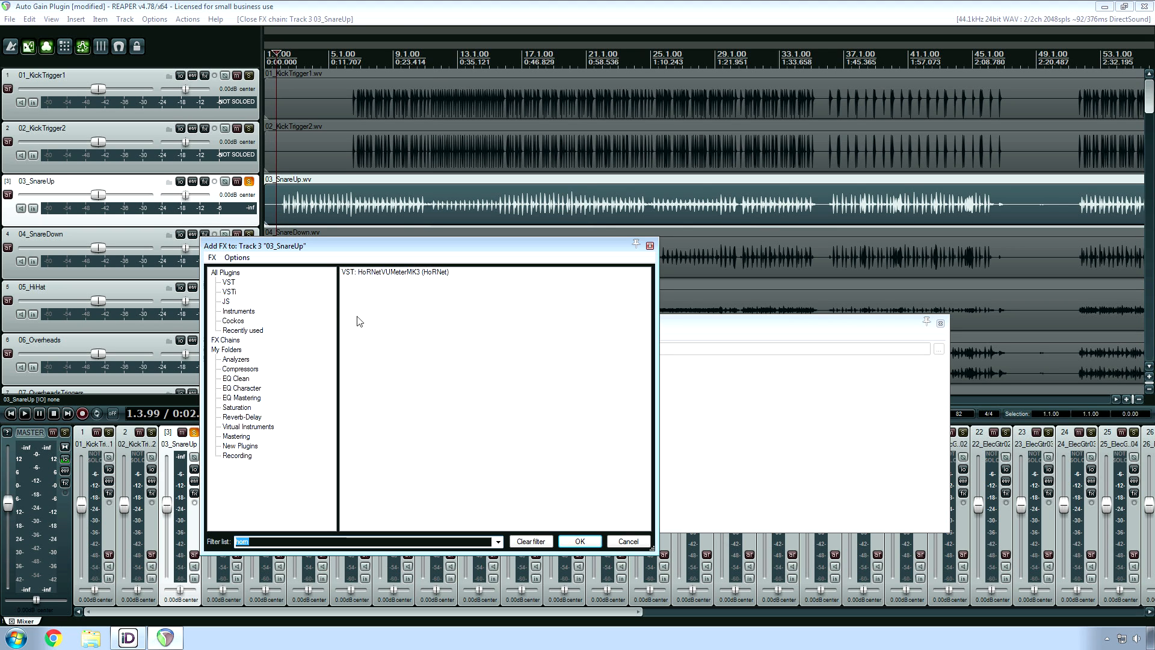
pyautogui.doubleClick(385, 273)
pyautogui.moveTo(605, 327); pyautogui.dragTo(481, 309)
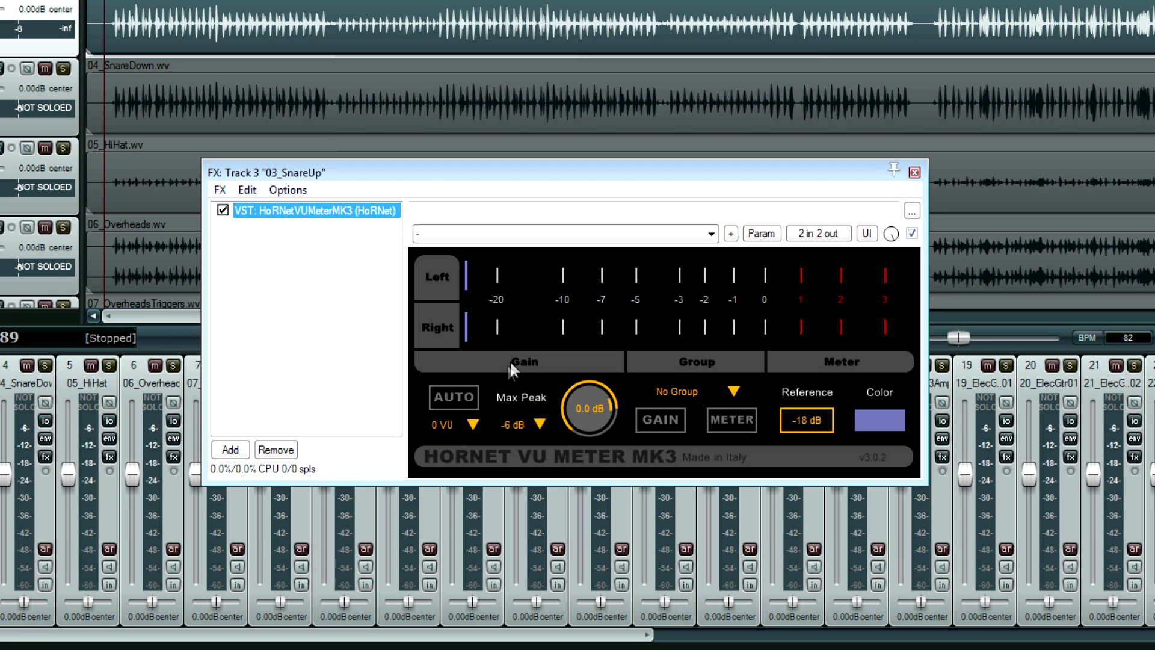
# - Turn on the meter's auto gain, keep the 0 VU target, and set the reference level to -22 dB
pyautogui.click(451, 399)
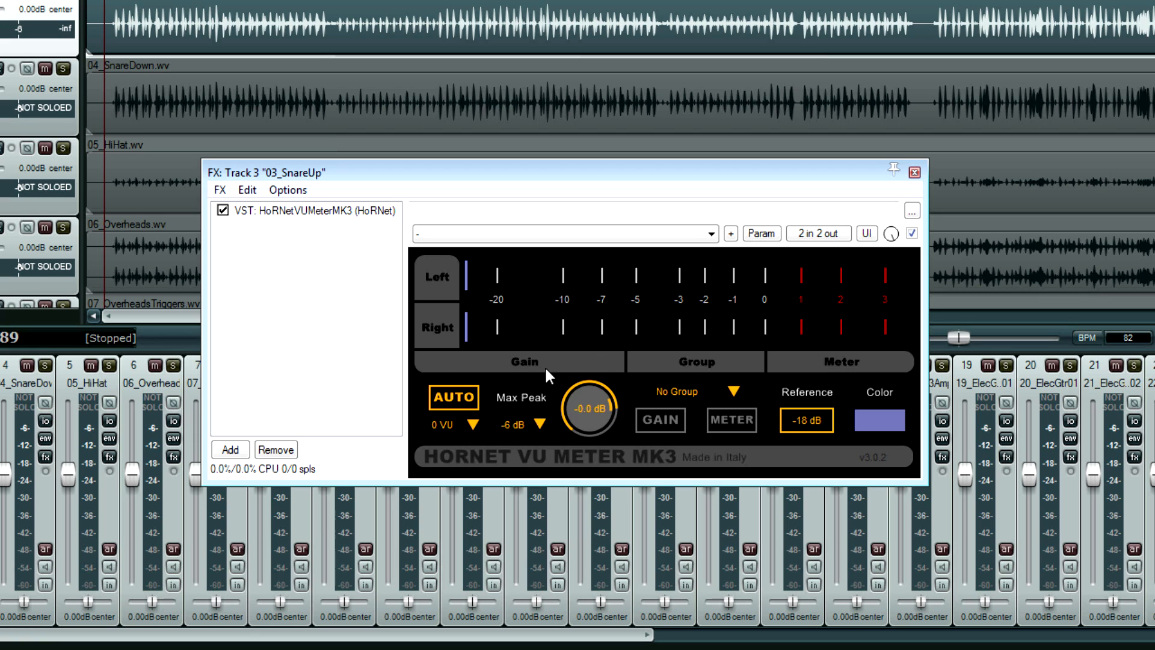
pyautogui.click(472, 424)
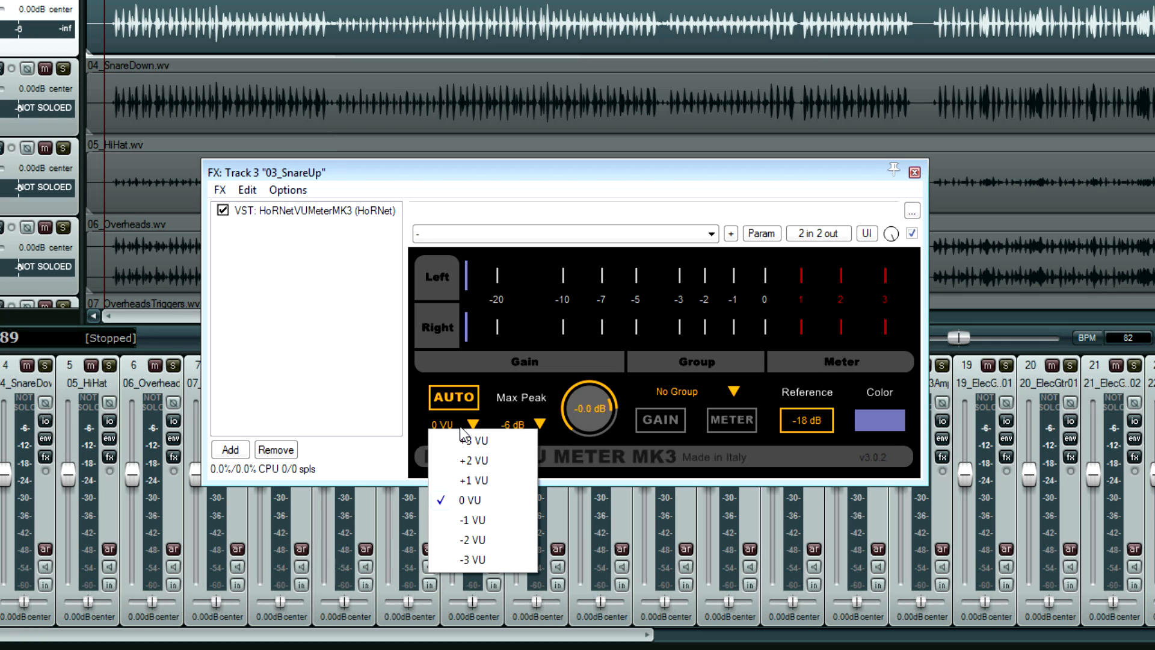
pyautogui.click(486, 165)
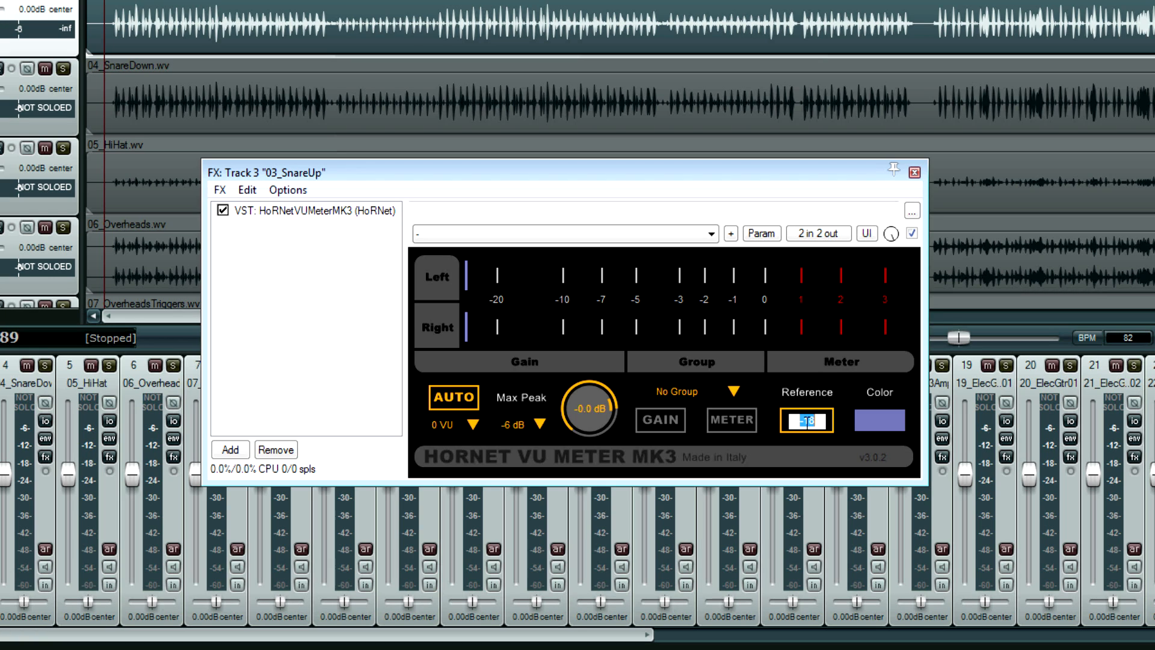
pyautogui.write('-22')
pyautogui.press('Return')
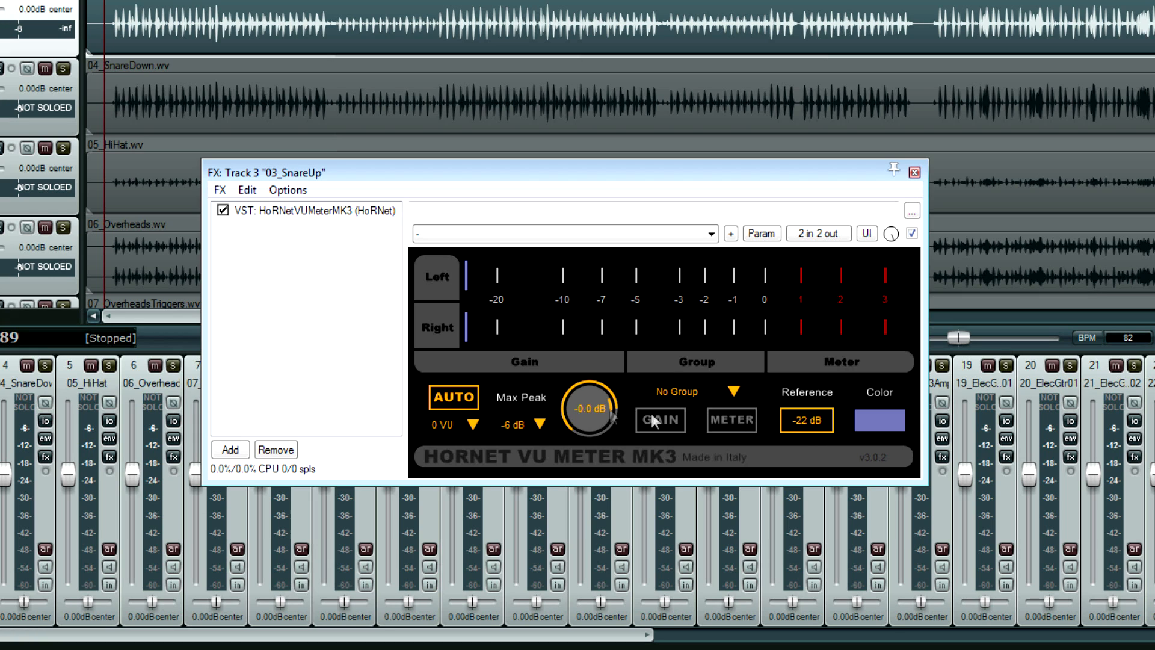
# - Set the meter's max peak to -10 dB and assign it to Group 1 with gain and meter linking on
pyautogui.click(514, 424)
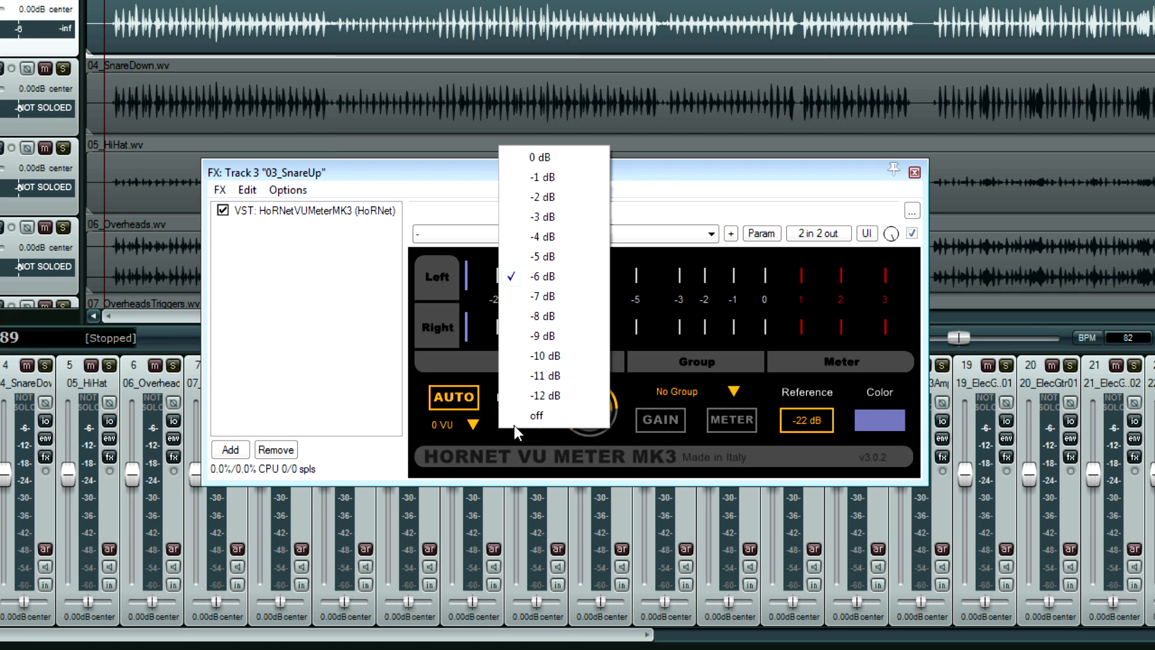
pyautogui.click(546, 356)
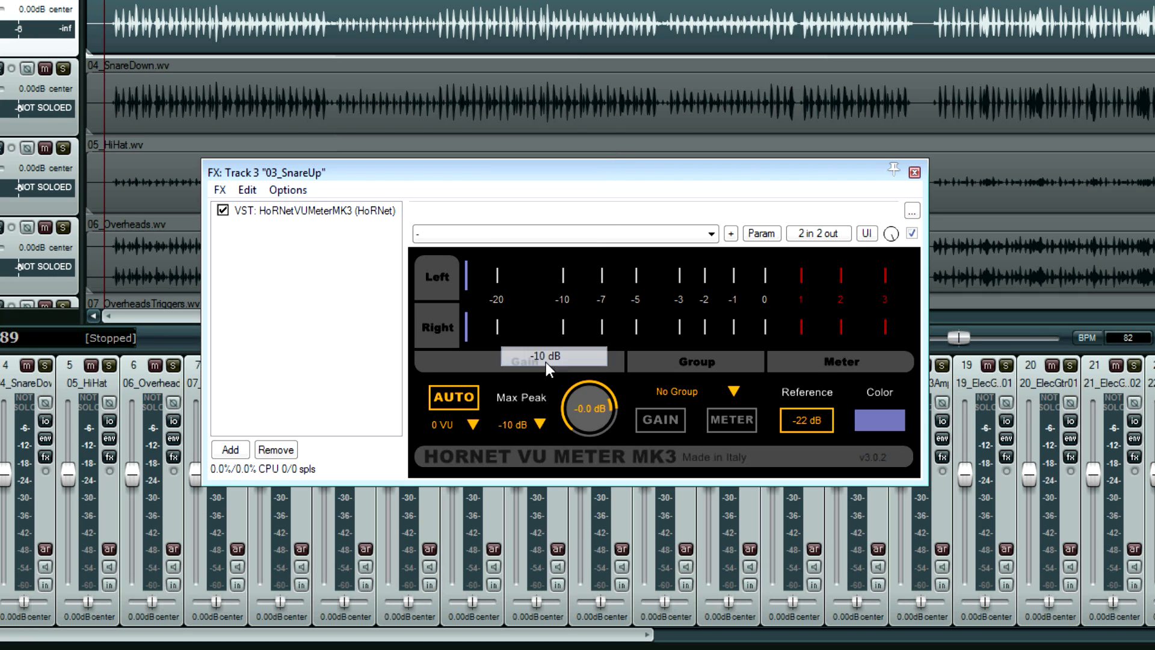
pyautogui.click(681, 391)
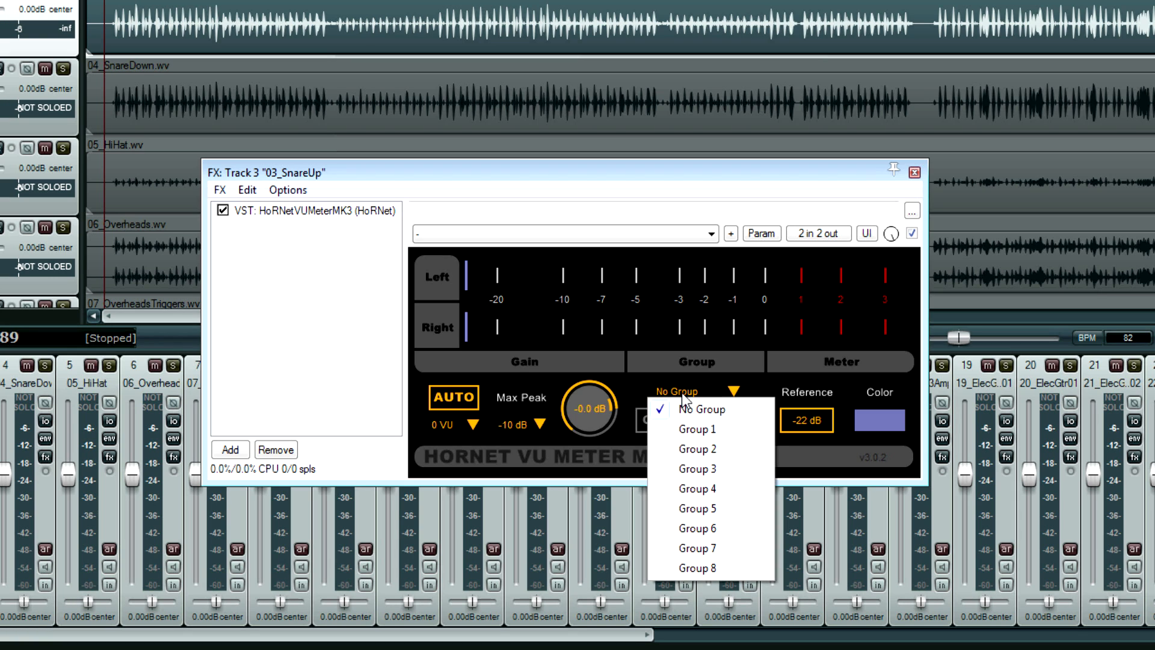
pyautogui.click(699, 427)
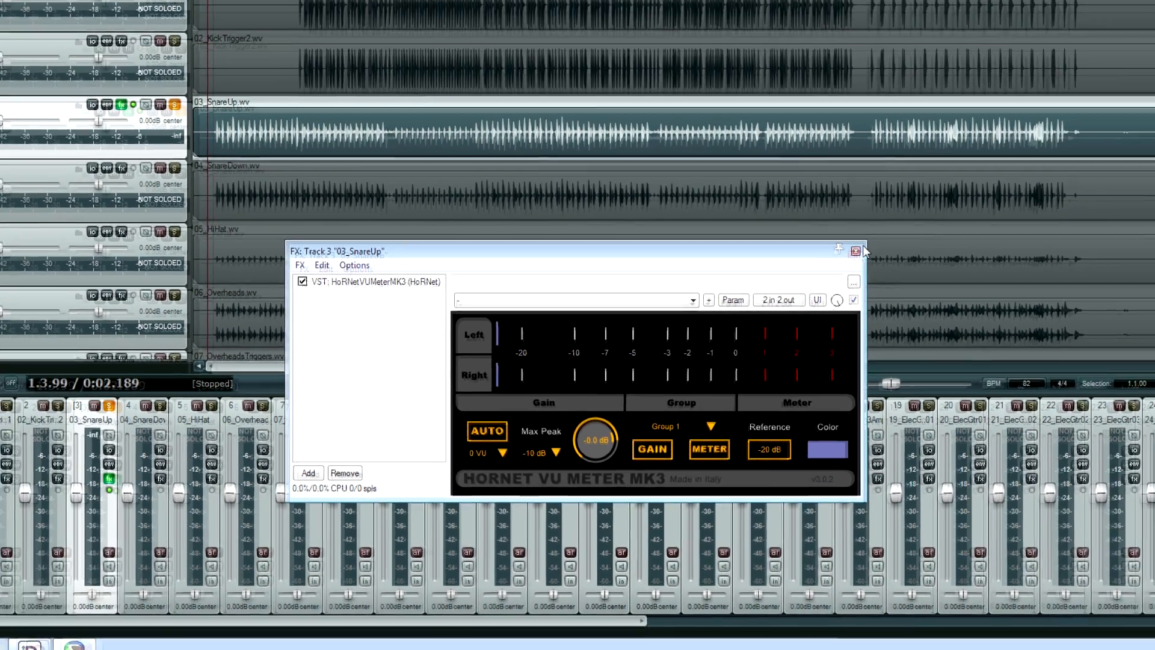
pyautogui.click(914, 172)
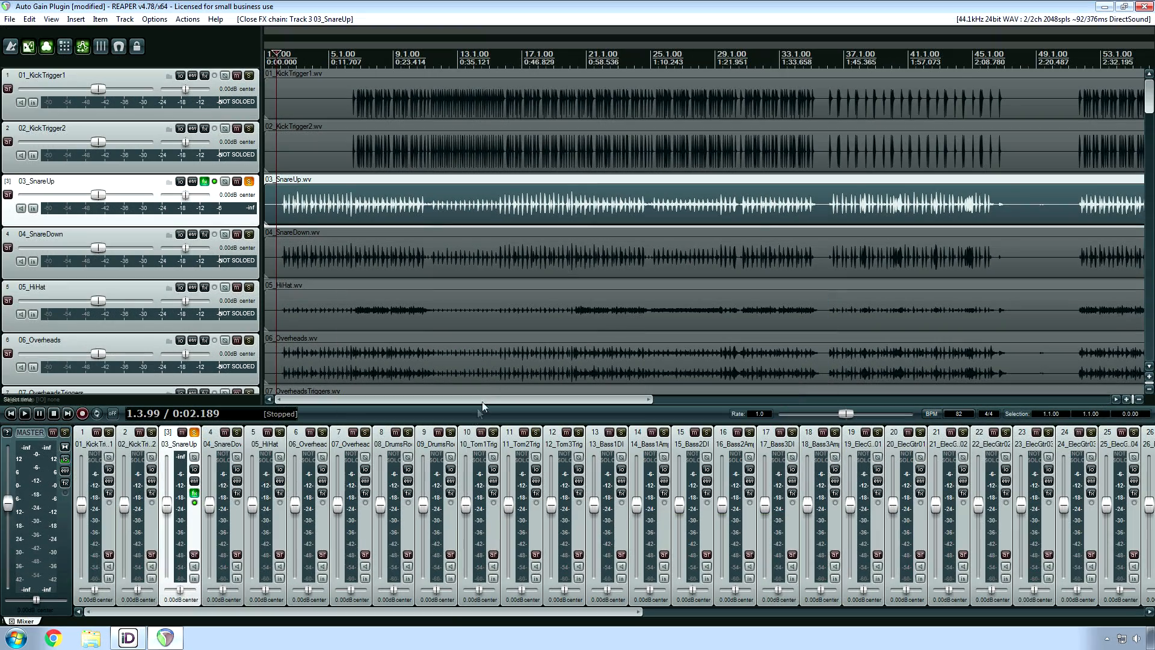
# - Enlarge the mixer until the insert slots show, and check the meter from 03_SnareUp's insert slot
pyautogui.moveTo(468, 421); pyautogui.dragTo(470, 301)
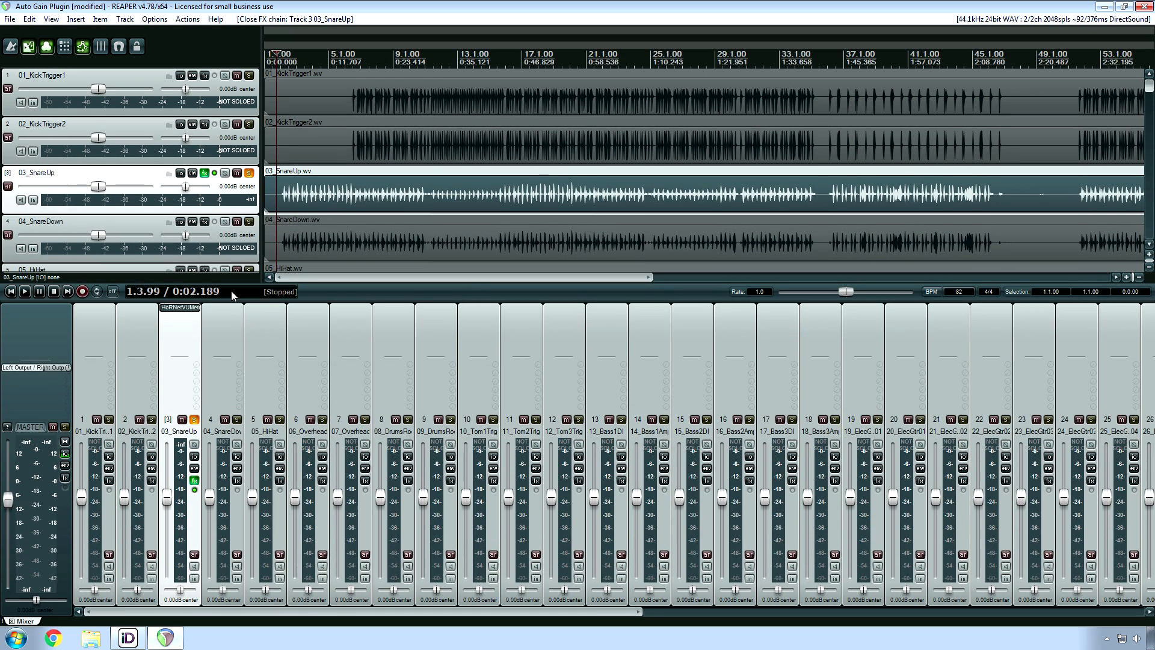
pyautogui.click(182, 308)
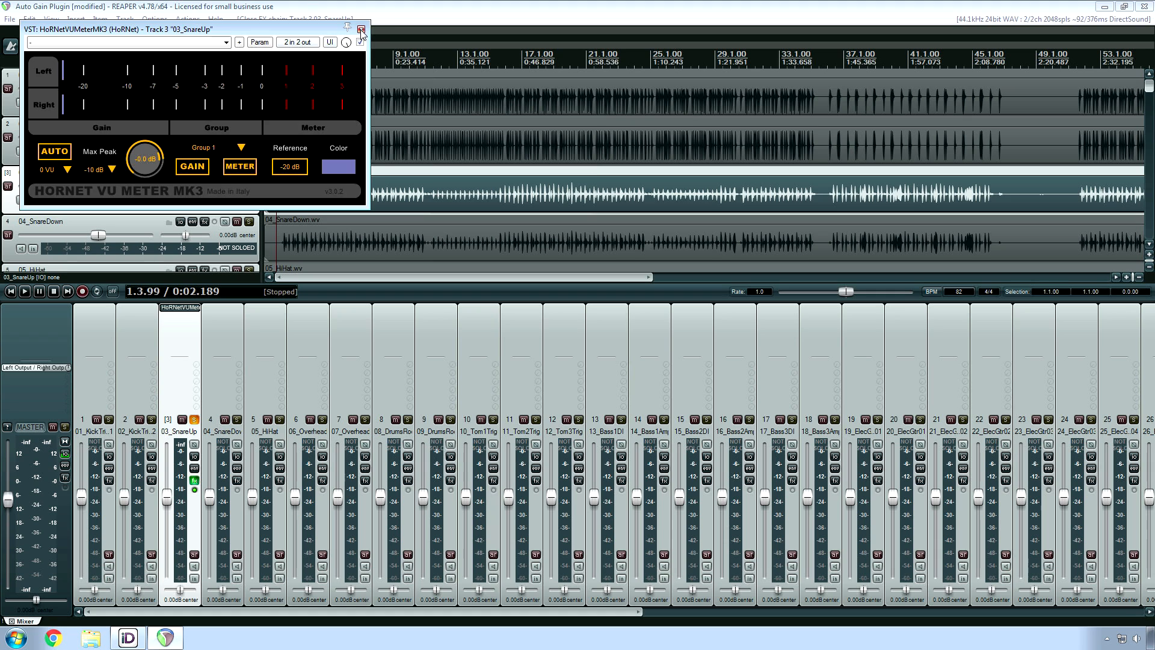
pyautogui.click(170, 308)
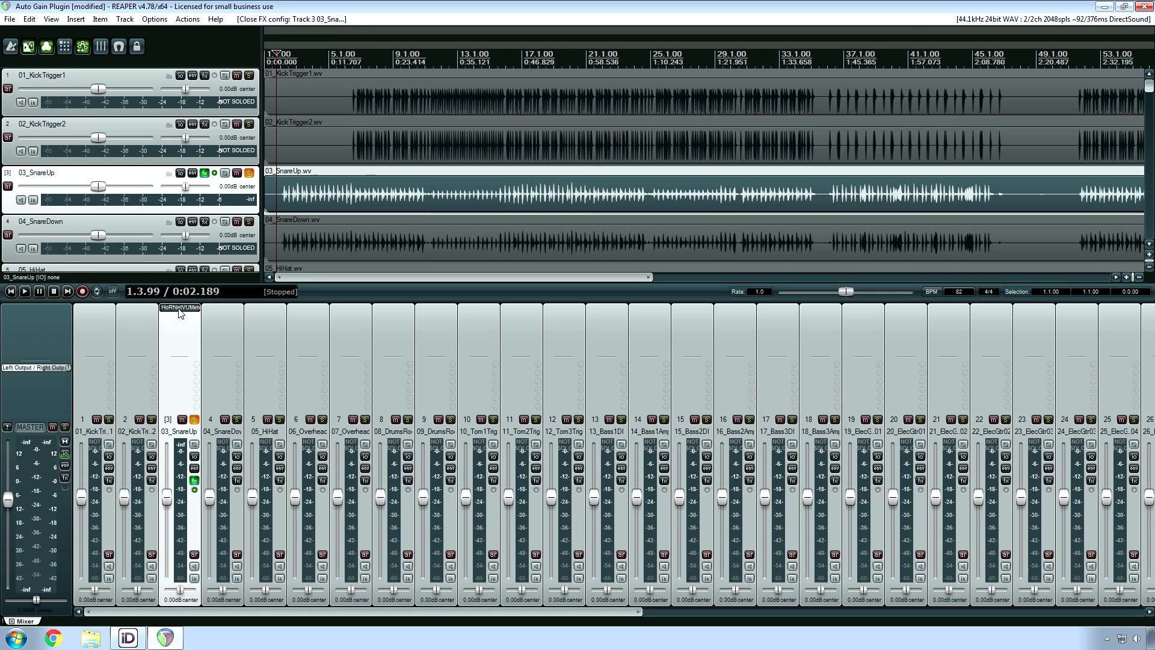
pyautogui.press('alt')
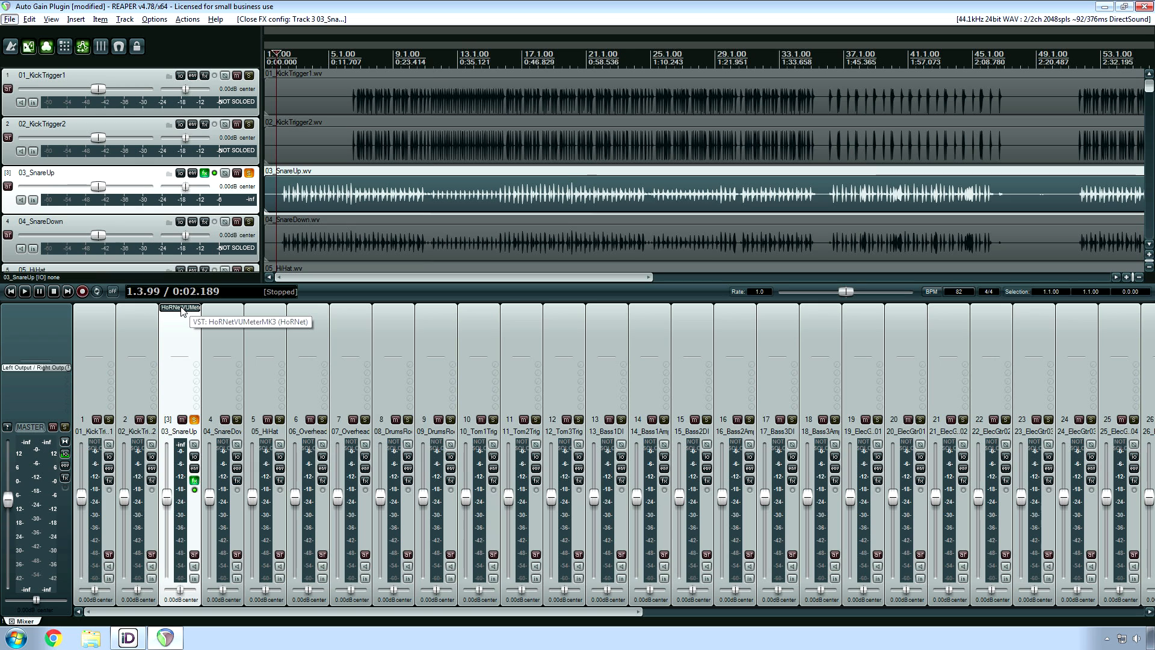
# - Copy the HoRNet meter from 03_SnareUp to the other mixer channels among tracks 1 to 30
pyautogui.moveTo(181, 309); pyautogui.dragTo(338, 324)
pyautogui.moveTo(267, 308); pyautogui.dragTo(735, 314)
pyautogui.moveTo(575, 605); pyautogui.dragTo(895, 593)
pyautogui.moveTo(122, 310); pyautogui.dragTo(716, 316)
pyautogui.moveTo(720, 611); pyautogui.dragTo(913, 597)
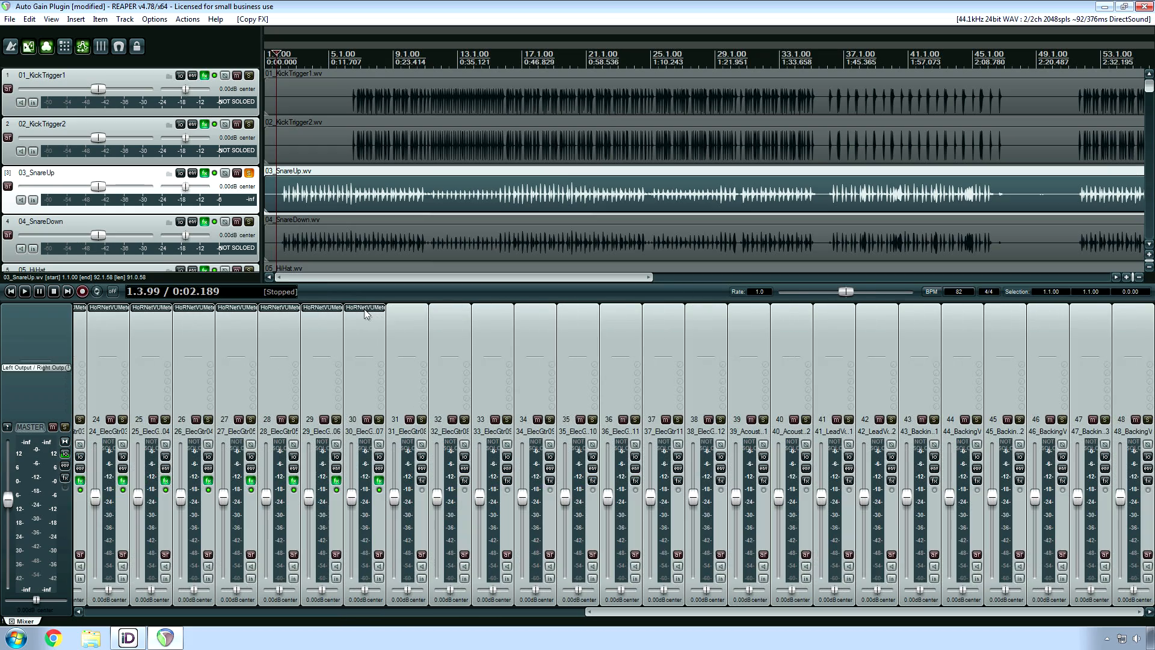
# - Copy the HoRNet meter to the remaining tracks 31 to 48, and shrink the mixer back to its compact height
pyautogui.moveTo(368, 313); pyautogui.dragTo(797, 315)
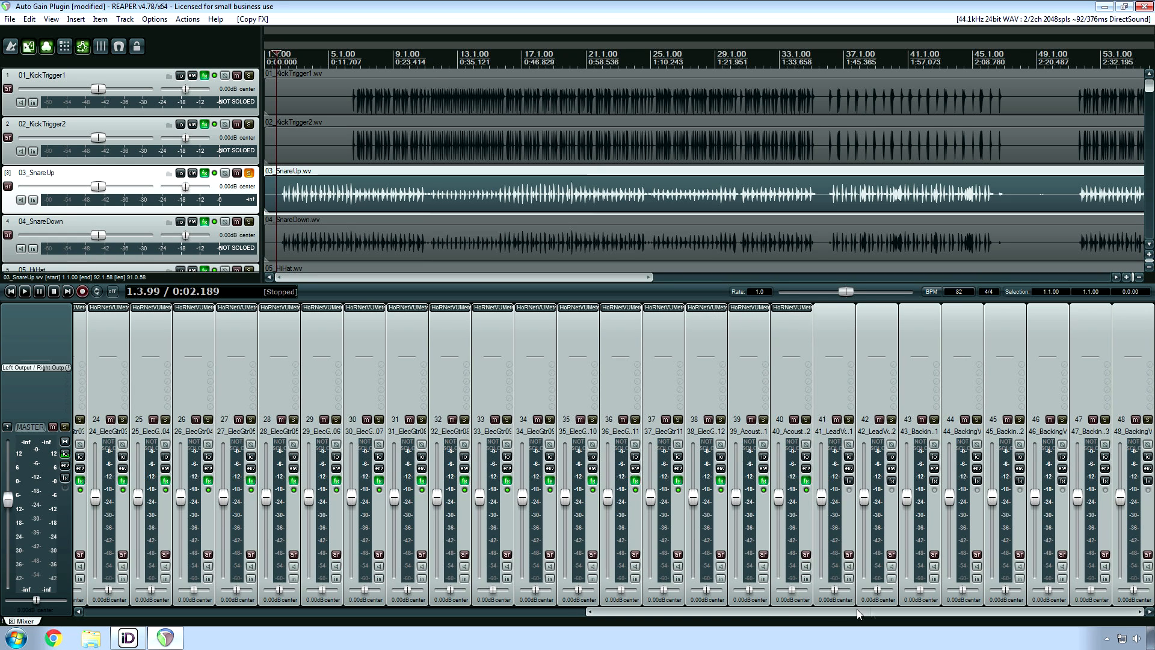
pyautogui.moveTo(793, 308); pyautogui.dragTo(963, 317)
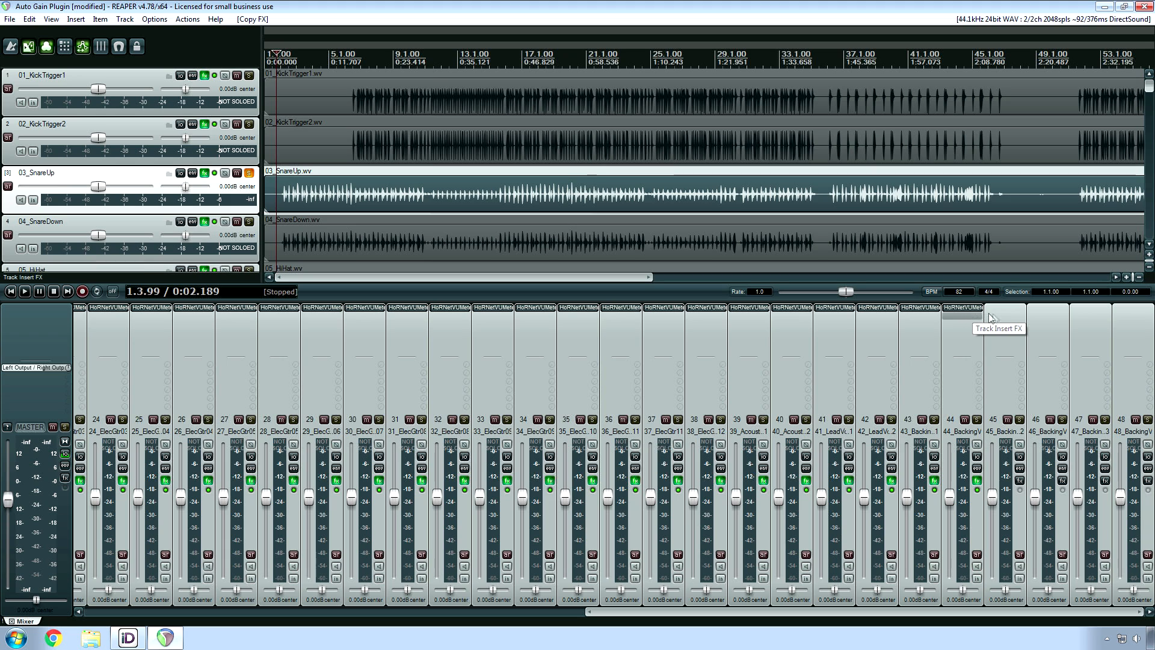
pyautogui.moveTo(970, 310); pyautogui.dragTo(1129, 314)
pyautogui.moveTo(953, 610); pyautogui.dragTo(1025, 568)
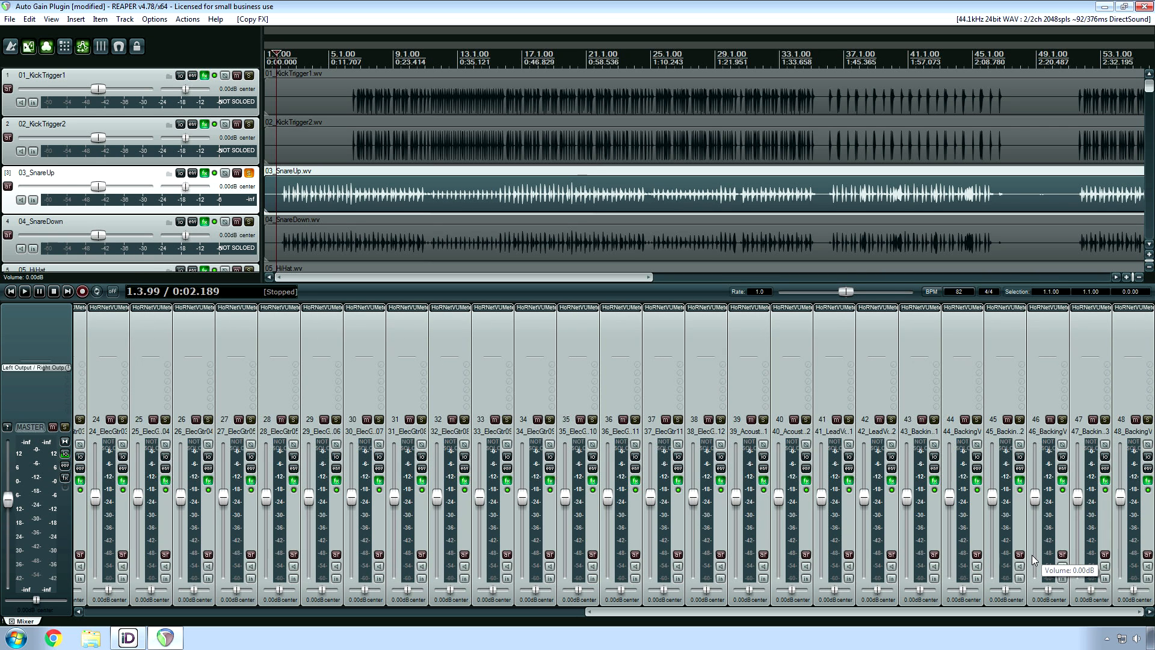
pyautogui.moveTo(588, 611); pyautogui.dragTo(86, 614)
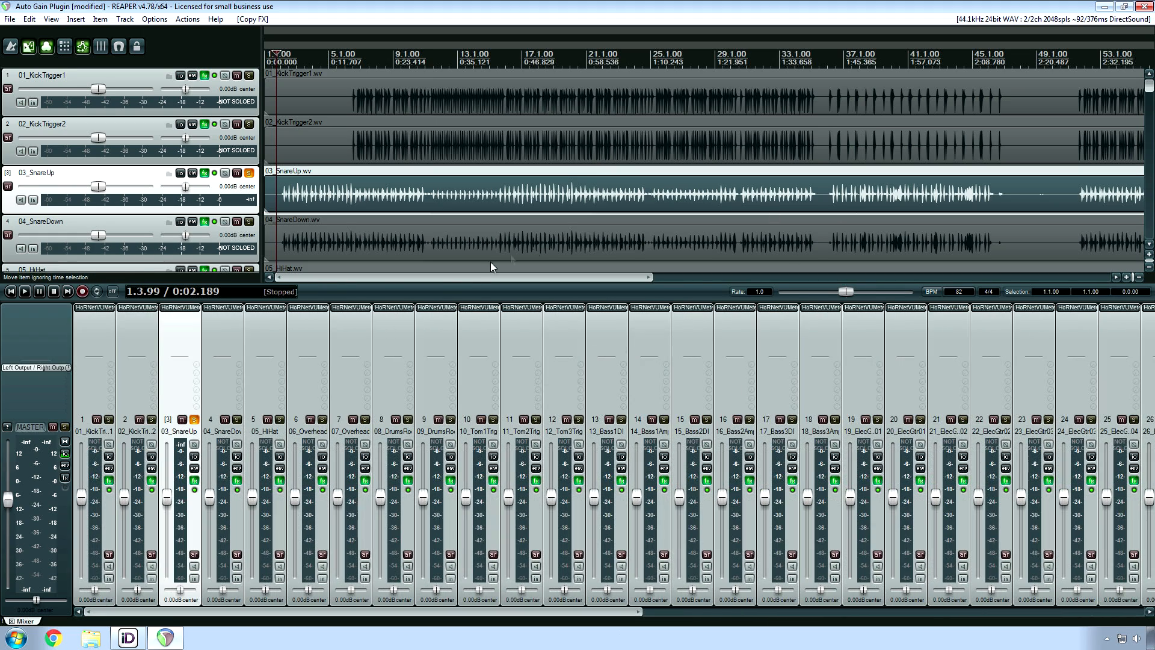
pyautogui.moveTo(485, 301); pyautogui.dragTo(486, 425)
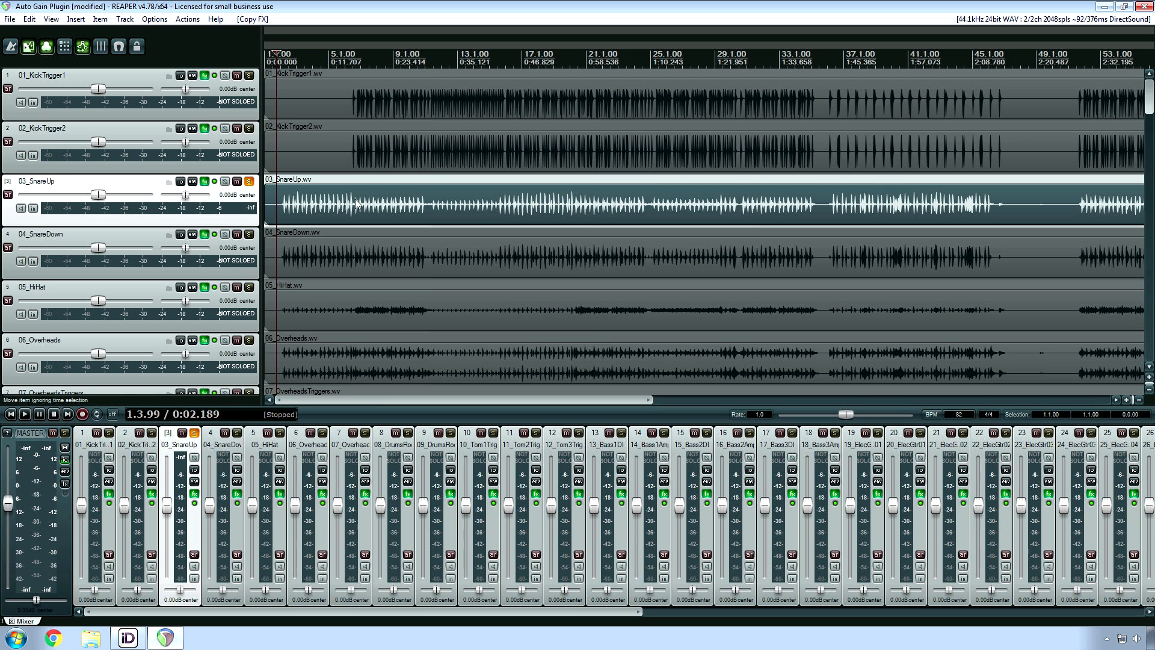
# - Unsolo 03_SnareUp and look over the waveforms of all tracks down to 48_BackingVox3DT
pyautogui.click(249, 181)
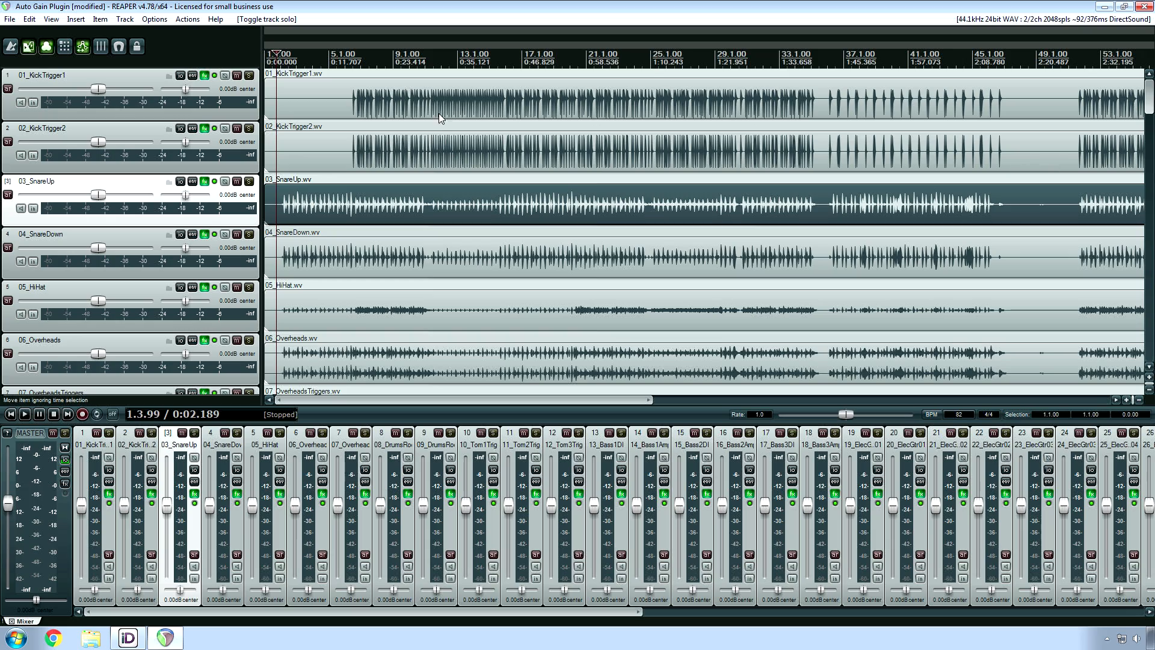
pyautogui.moveTo(1146, 105); pyautogui.dragTo(1094, 275)
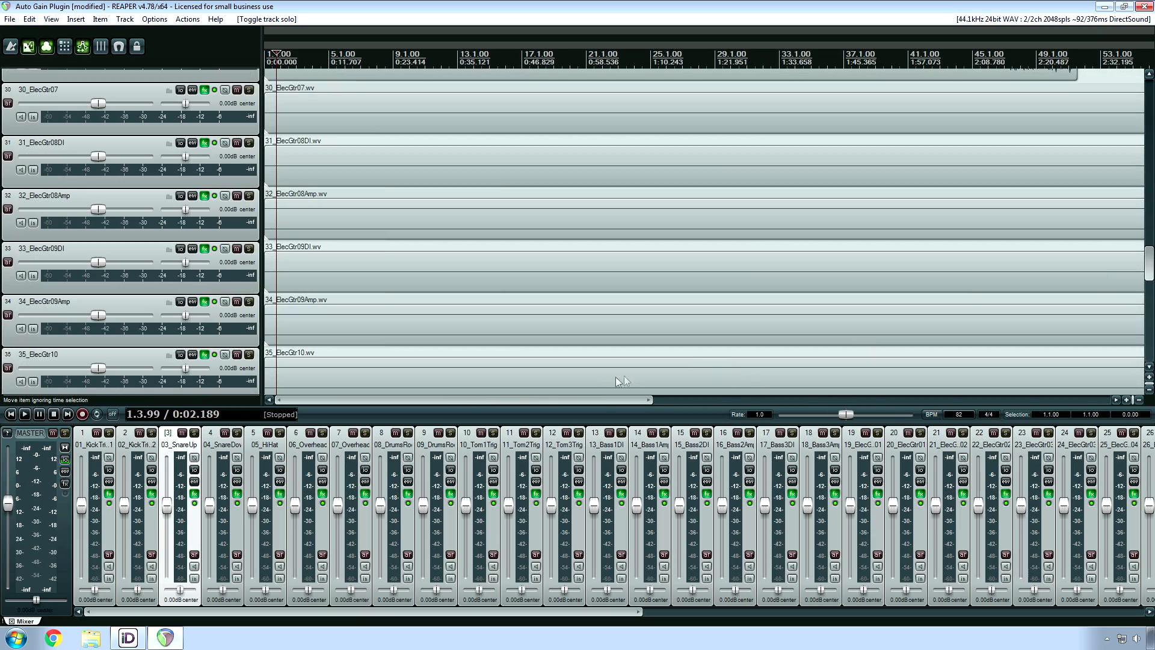
pyautogui.moveTo(601, 399); pyautogui.dragTo(845, 399)
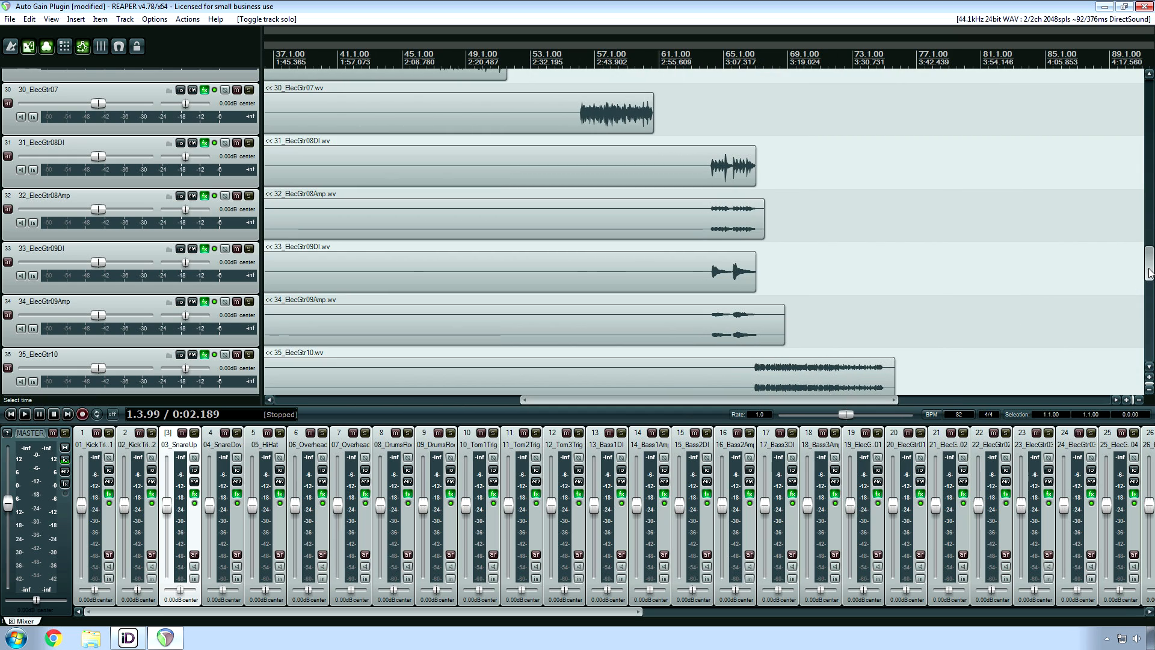
pyautogui.moveTo(1148, 275); pyautogui.dragTo(1146, 358)
pyautogui.moveTo(788, 400); pyautogui.dragTo(468, 402)
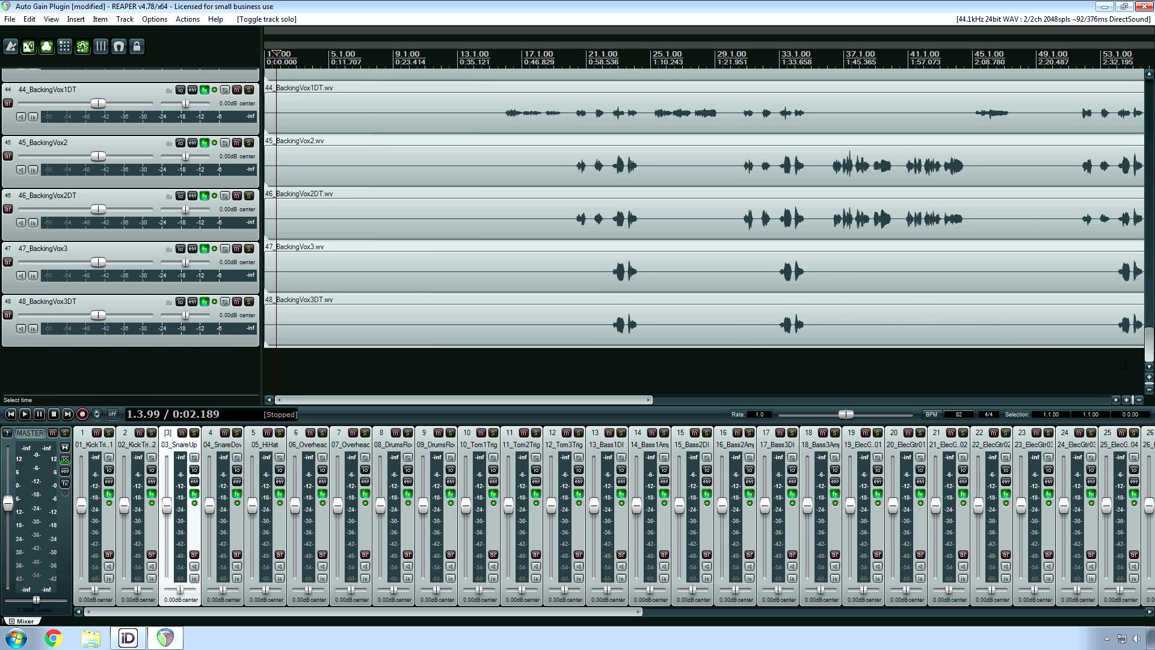
pyautogui.moveTo(1146, 348); pyautogui.dragTo(1119, 93)
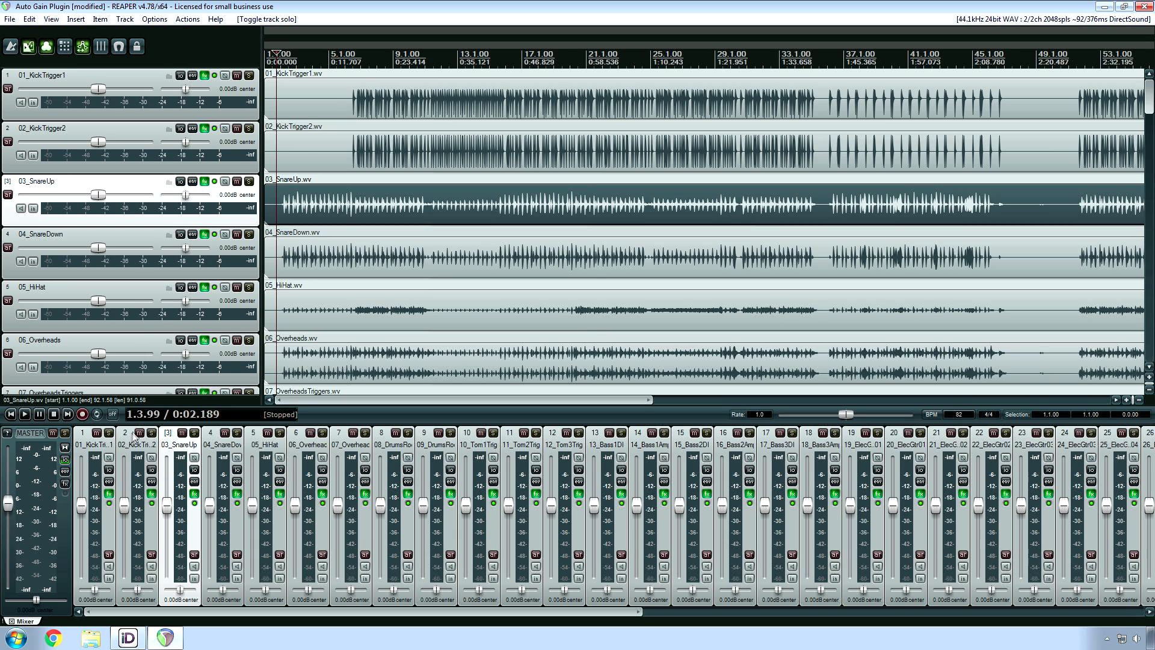
# - Open the HoRNet meter of 01_KickTrigger1 in its own floating window and close that track's FX chain
pyautogui.click(109, 494)
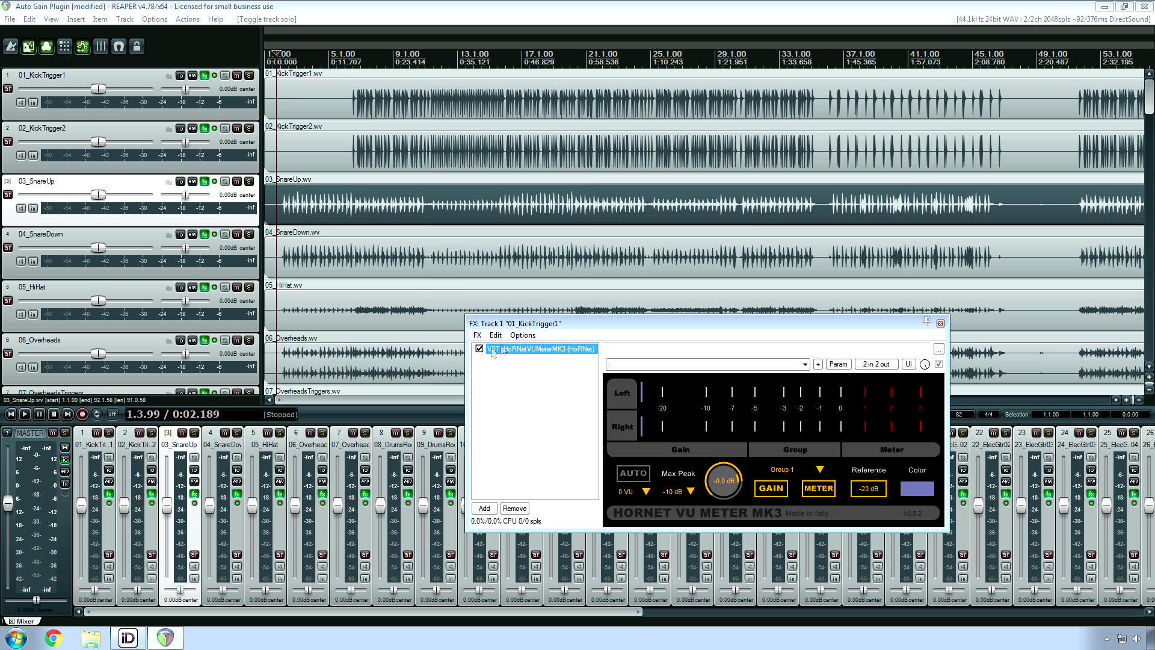
pyautogui.click(927, 323)
pyautogui.click(940, 323)
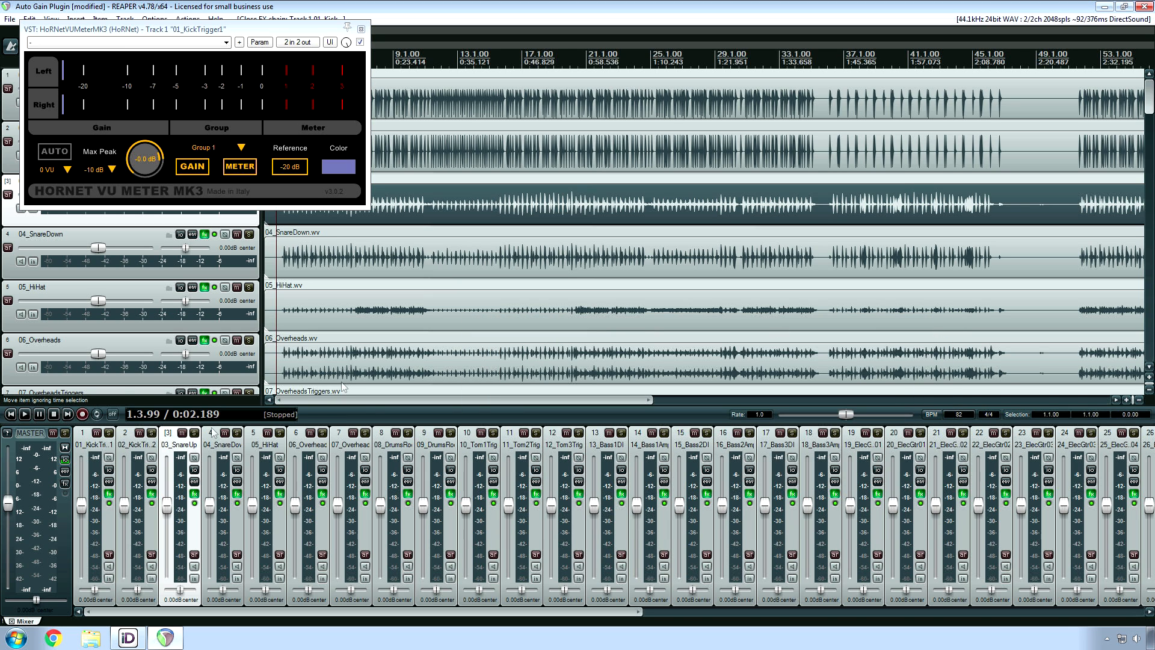
pyautogui.click(152, 495)
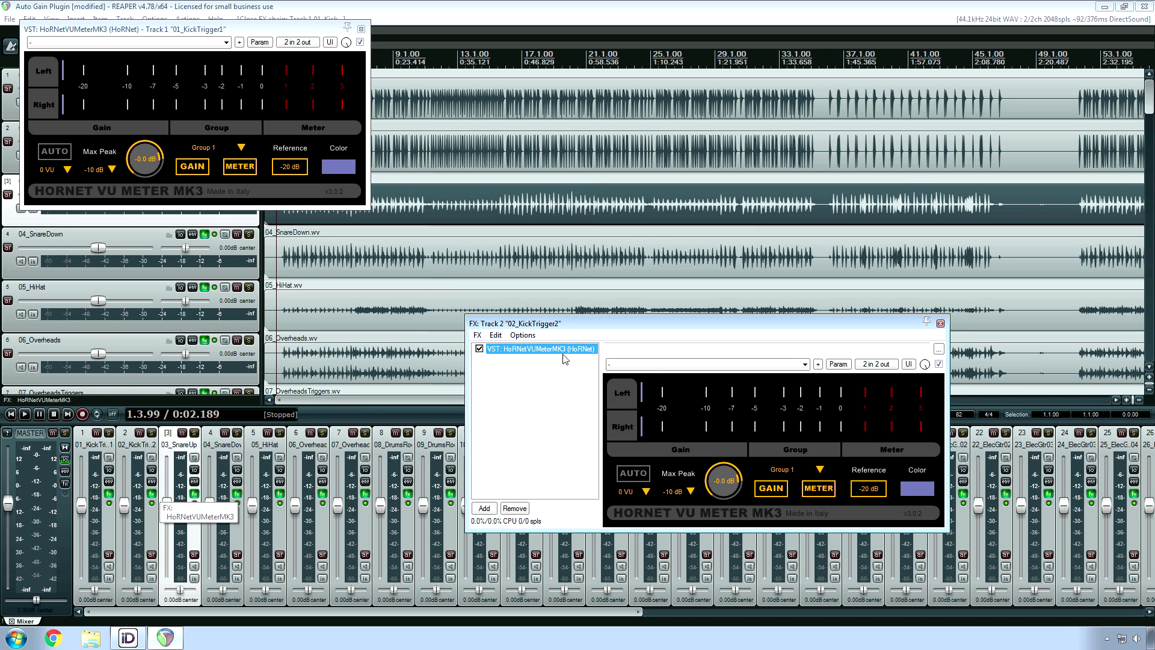
pyautogui.doubleClick(569, 361)
pyautogui.click(940, 323)
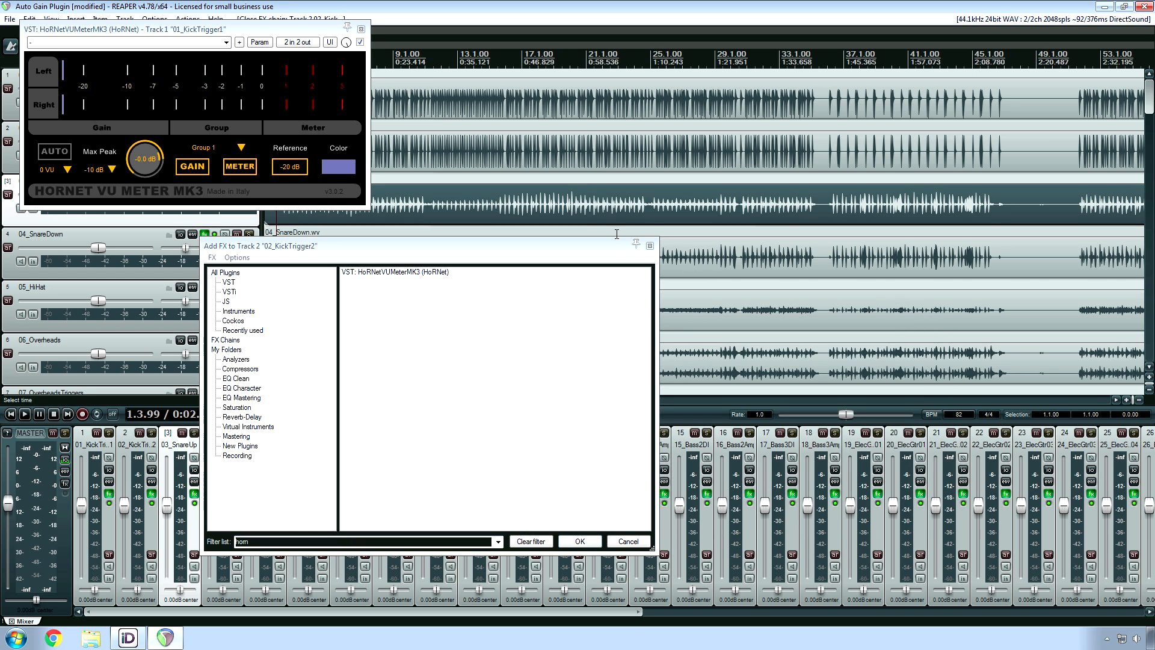
pyautogui.click(649, 245)
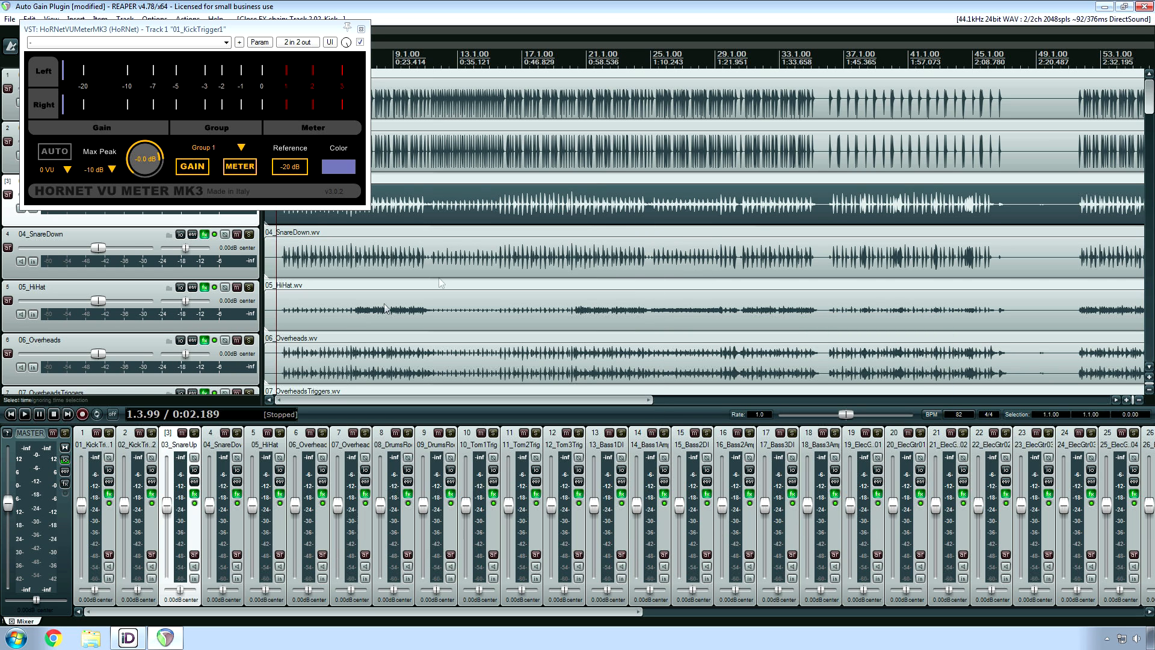
pyautogui.click(195, 493)
pyautogui.doubleClick(392, 340)
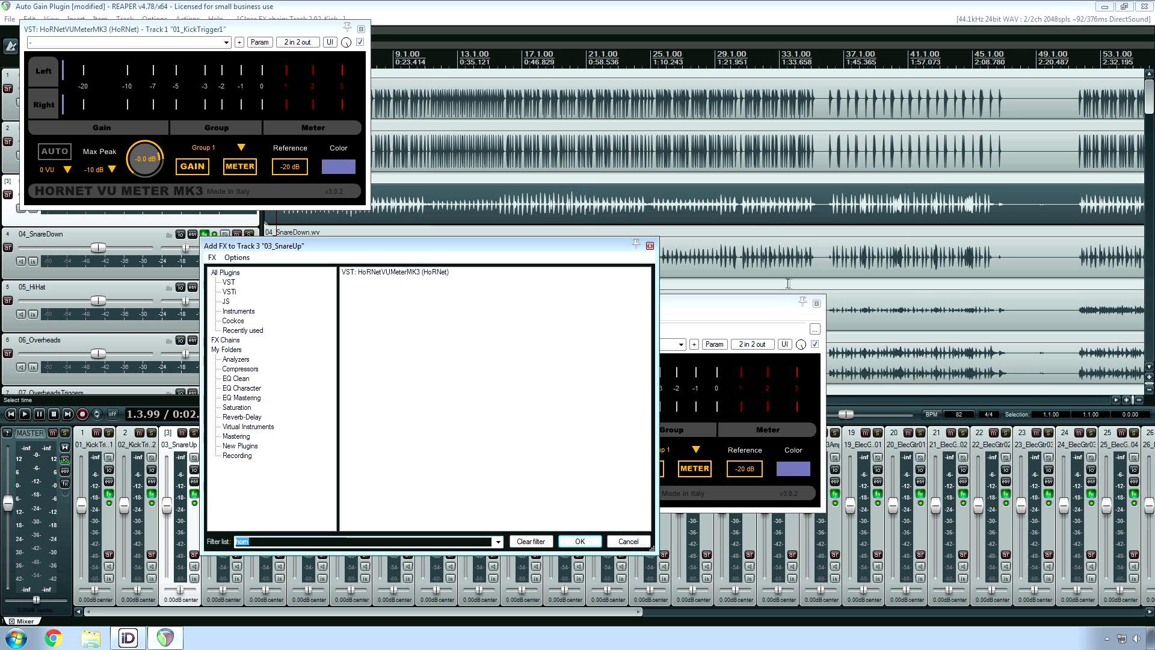
pyautogui.click(774, 310)
pyautogui.click(816, 303)
pyautogui.moveTo(305, 247); pyautogui.dragTo(387, 303)
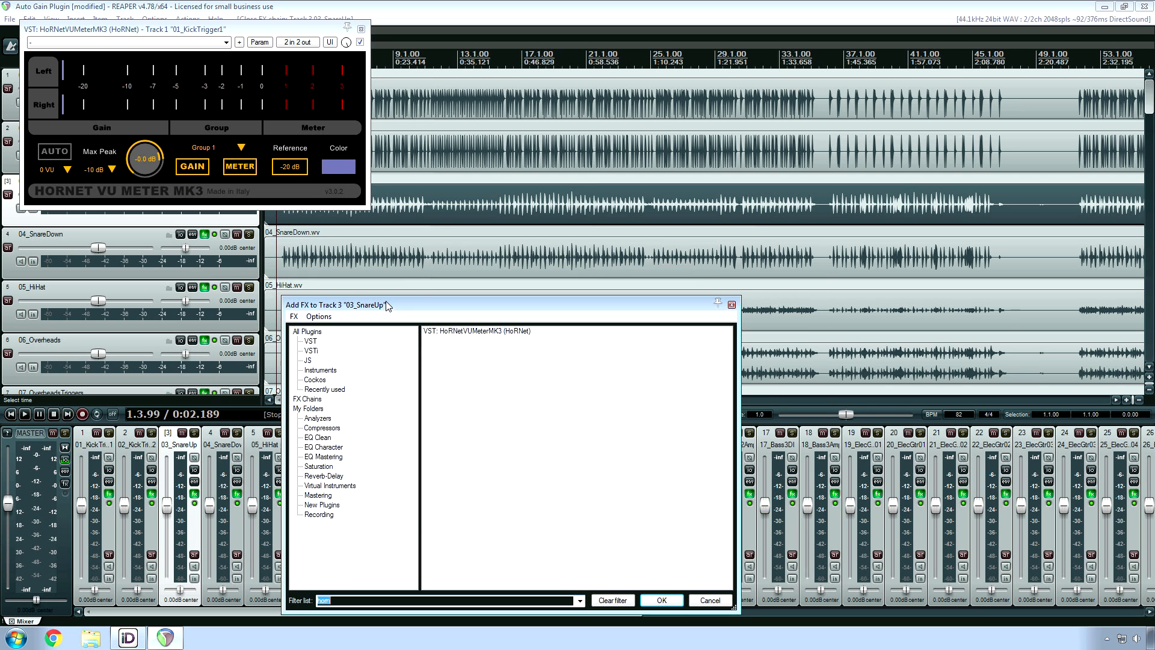
pyautogui.doubleClick(471, 335)
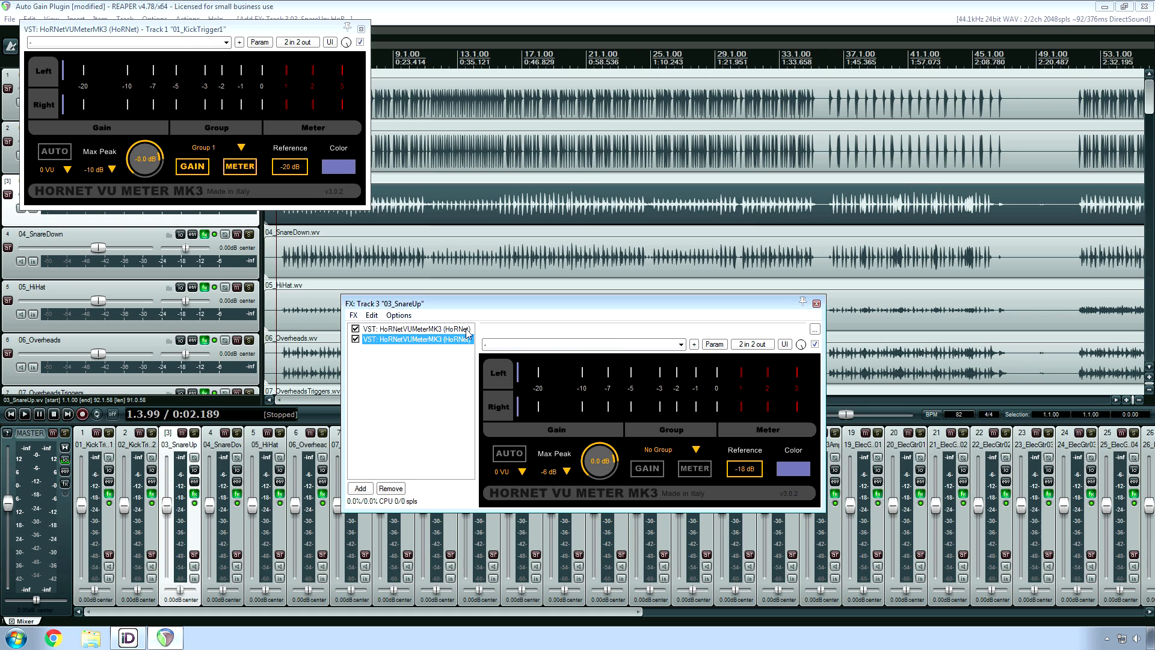
pyautogui.press('Delete')
# - Open the HoRNet meter of 03_SnareUp in its own floating window
pyautogui.doubleClick(404, 330)
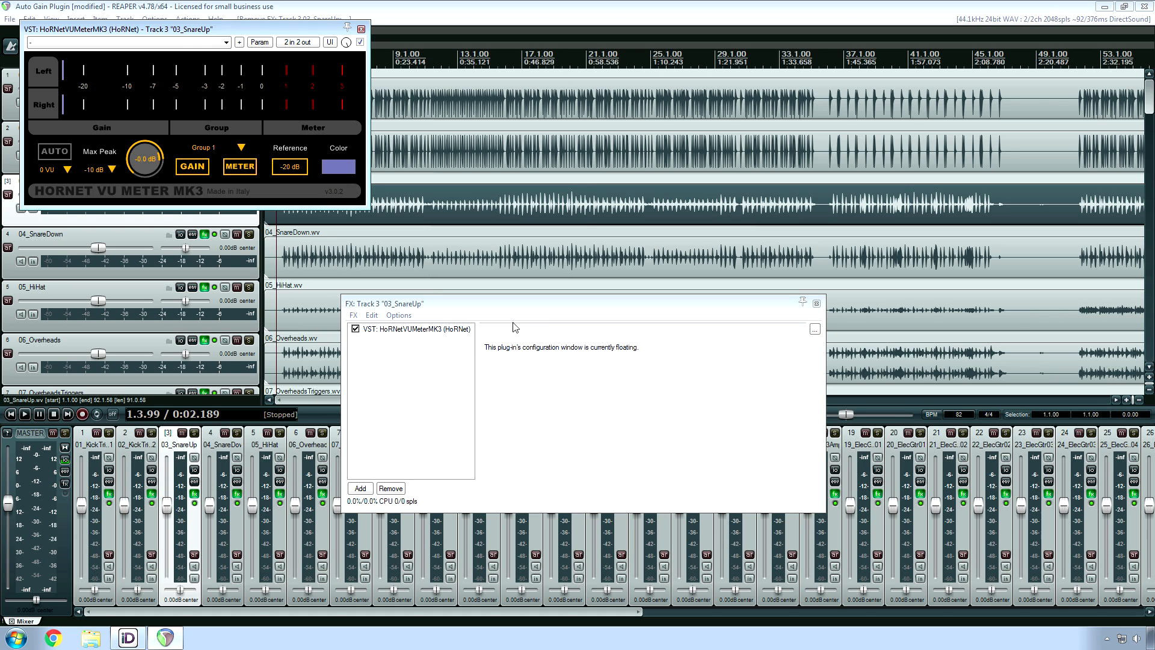
# - Place the floating meters of 03_SnareUp and 01_KickTrigger1 side by side and close 03_SnareUp's FX chain
pyautogui.moveTo(220, 35); pyautogui.dragTo(502, 289)
pyautogui.click(816, 303)
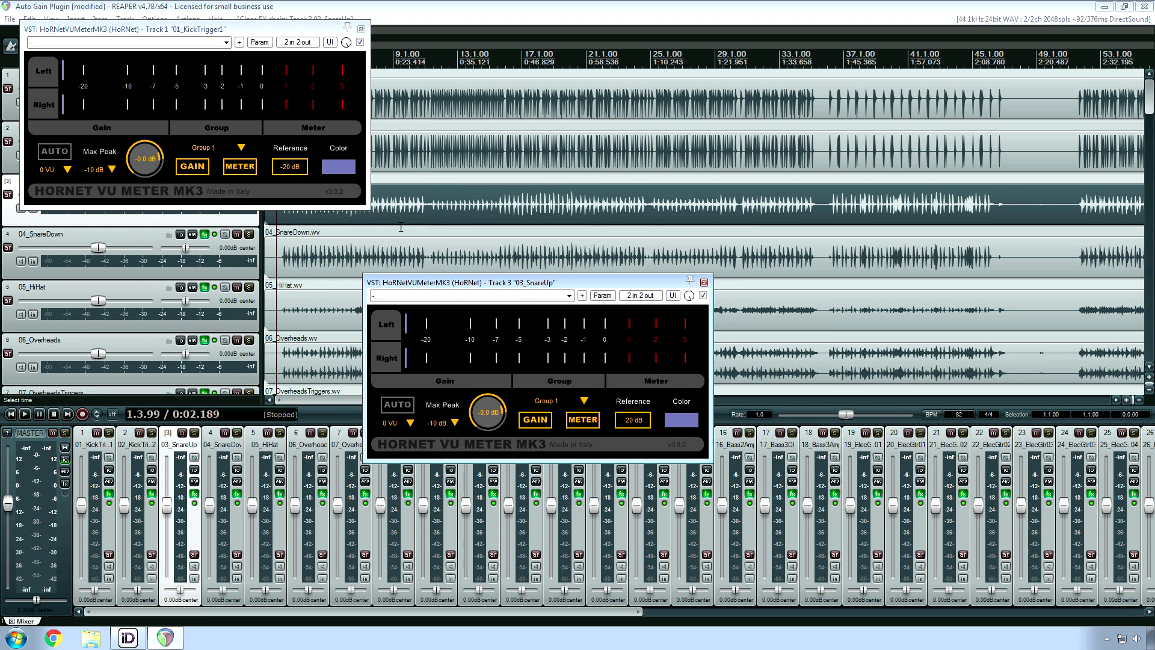
pyautogui.click(241, 38)
pyautogui.moveTo(240, 38); pyautogui.dragTo(979, 287)
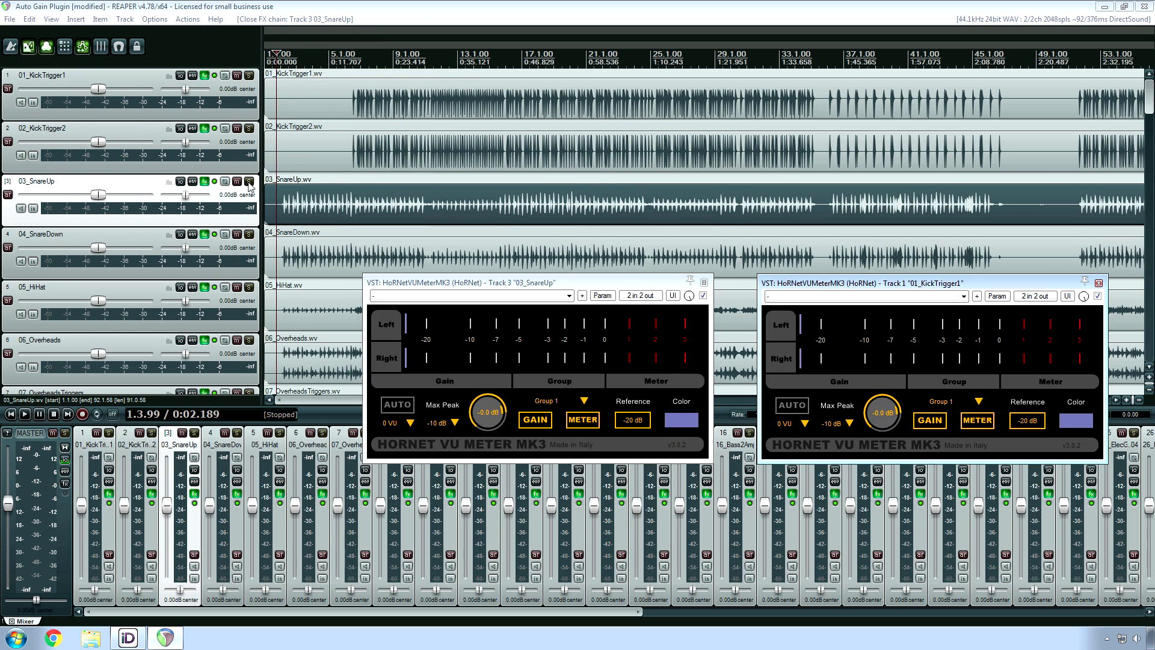
# - Solo 03_SnareUp and switch Auto gain on and off again in its HoRNet meter to test the group link
pyautogui.click(248, 181)
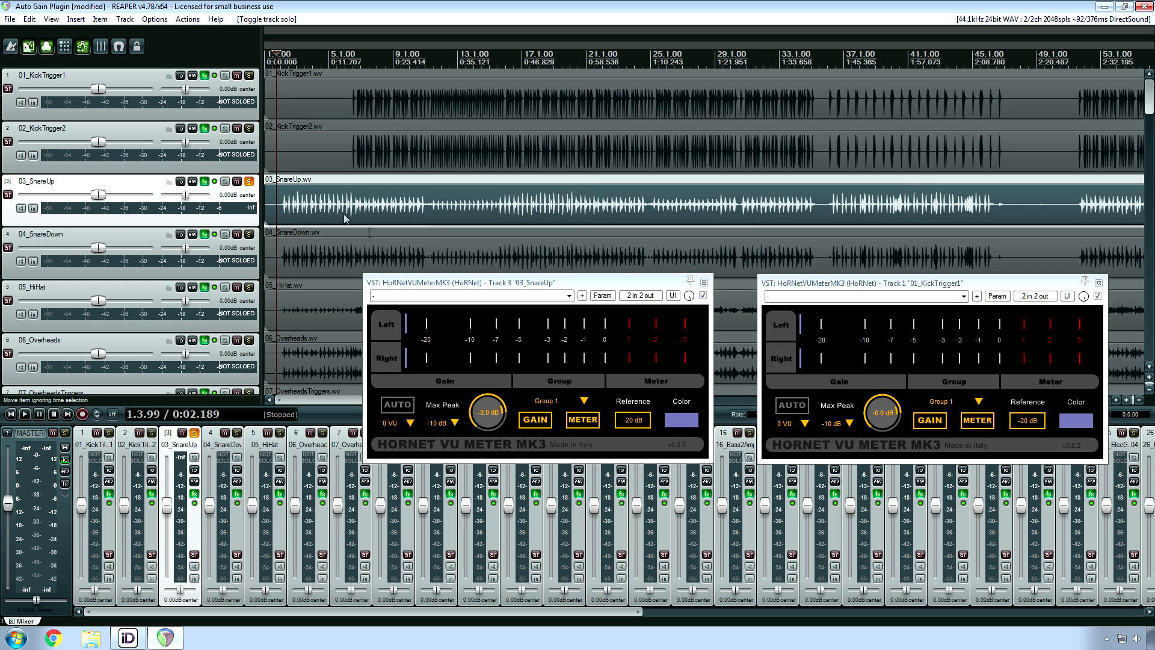
pyautogui.moveTo(456, 284); pyautogui.dragTo(419, 303)
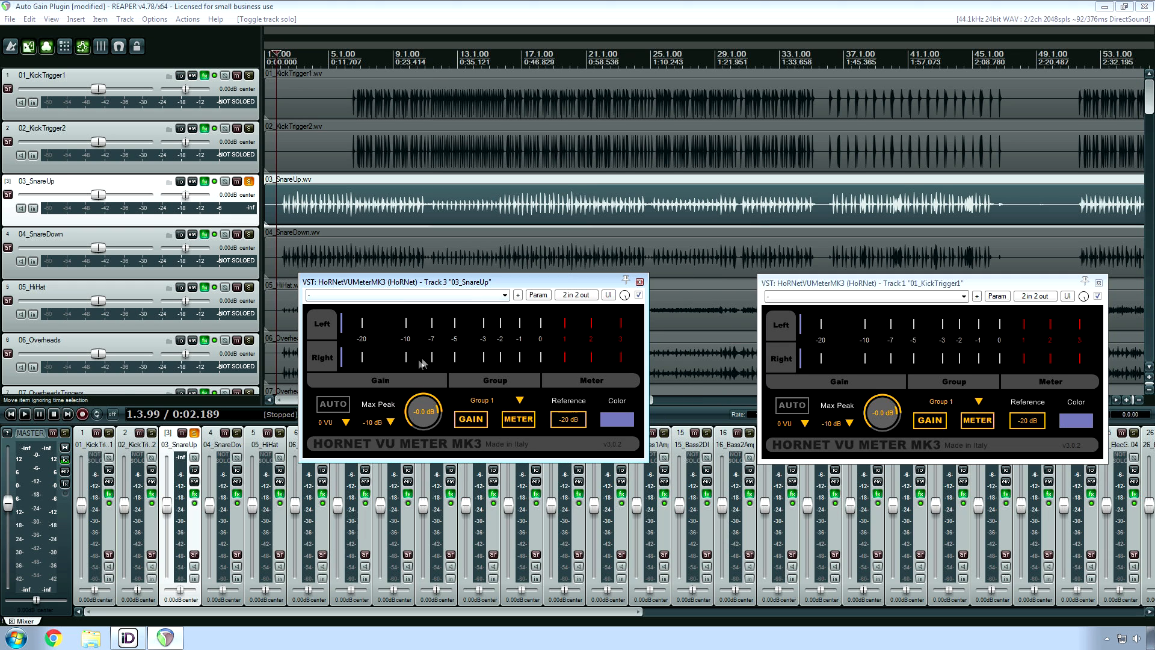
pyautogui.click(332, 408)
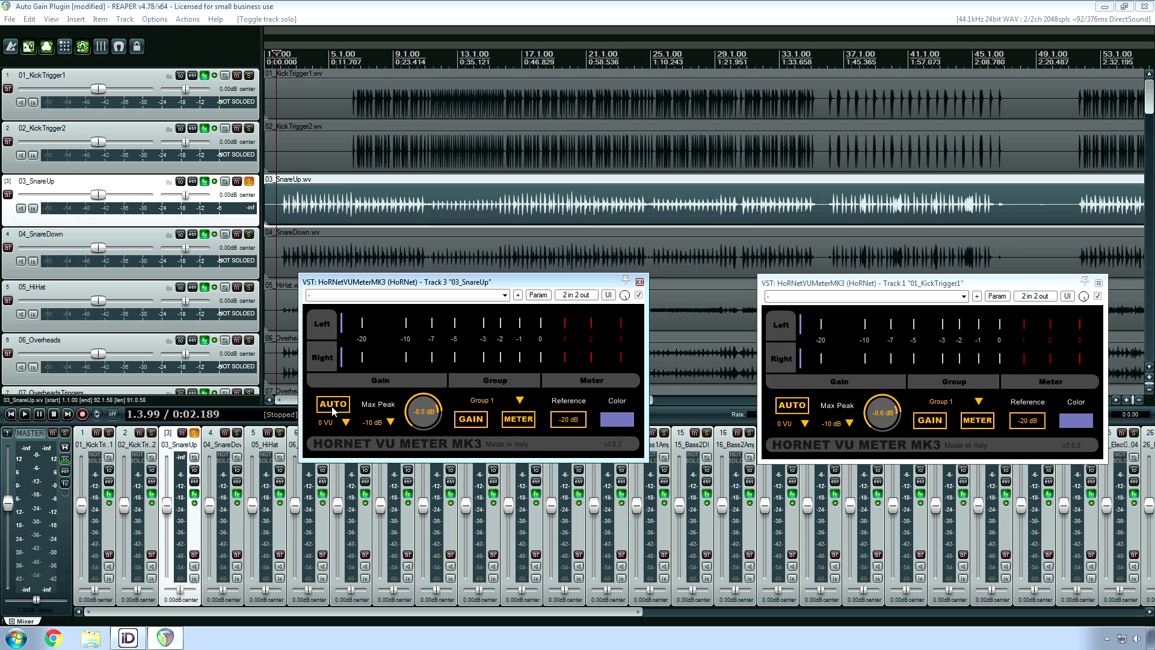
pyautogui.click(332, 405)
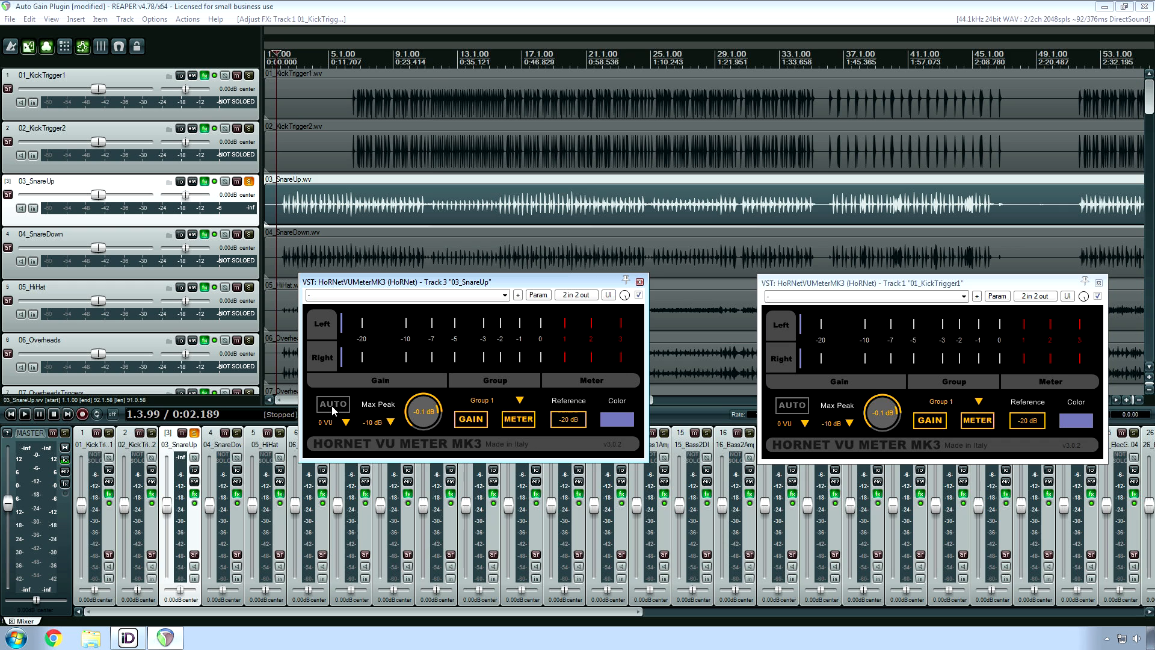
# - Open the FX chain of 17_Bass3DI and arrange it with the 03_SnareUp meter so all three HoRNet meters are in view
pyautogui.click(323, 492)
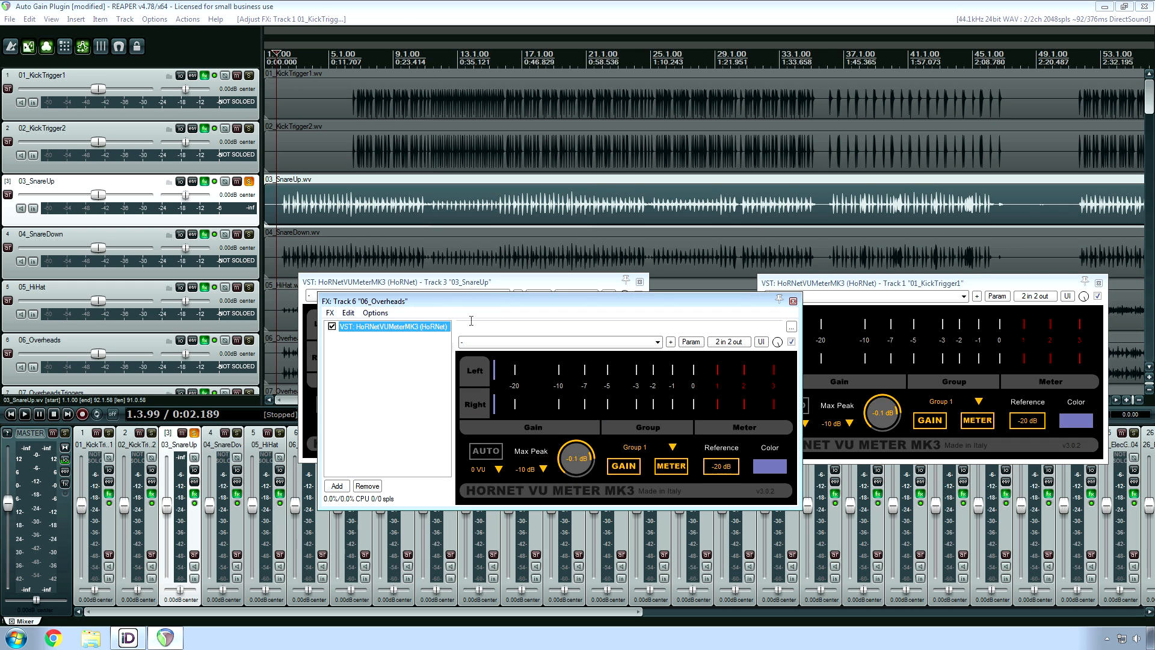
pyautogui.click(792, 300)
pyautogui.click(792, 493)
pyautogui.moveTo(558, 314); pyautogui.dragTo(482, 475)
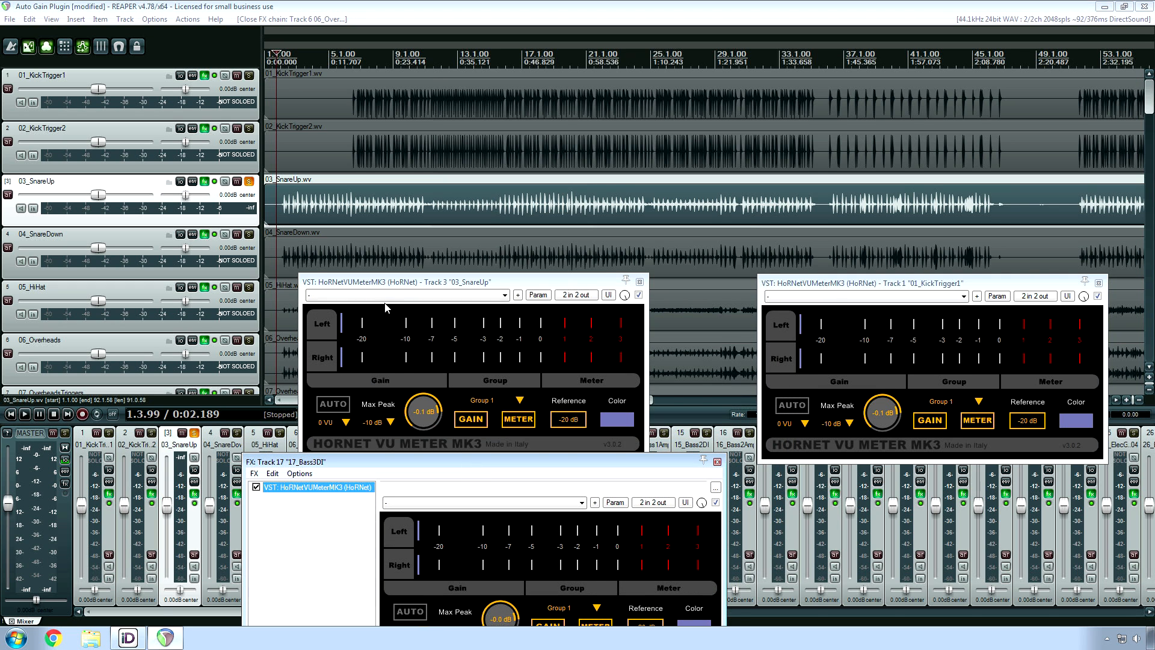
pyautogui.moveTo(390, 285); pyautogui.dragTo(252, 169)
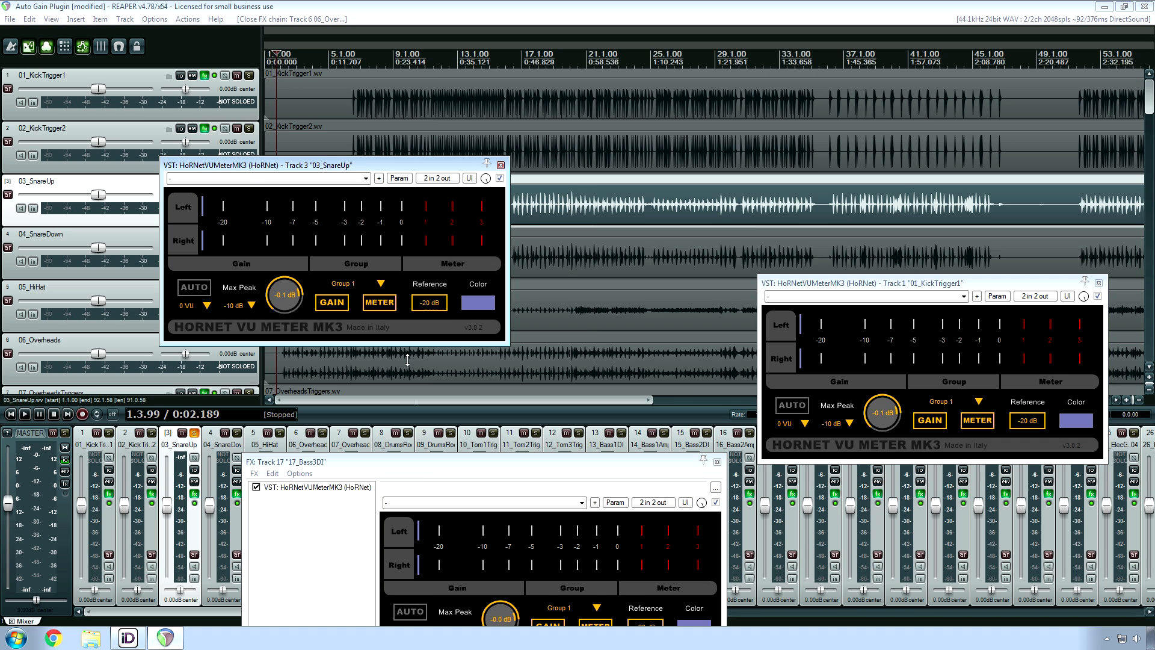
pyautogui.moveTo(440, 463); pyautogui.dragTo(413, 385)
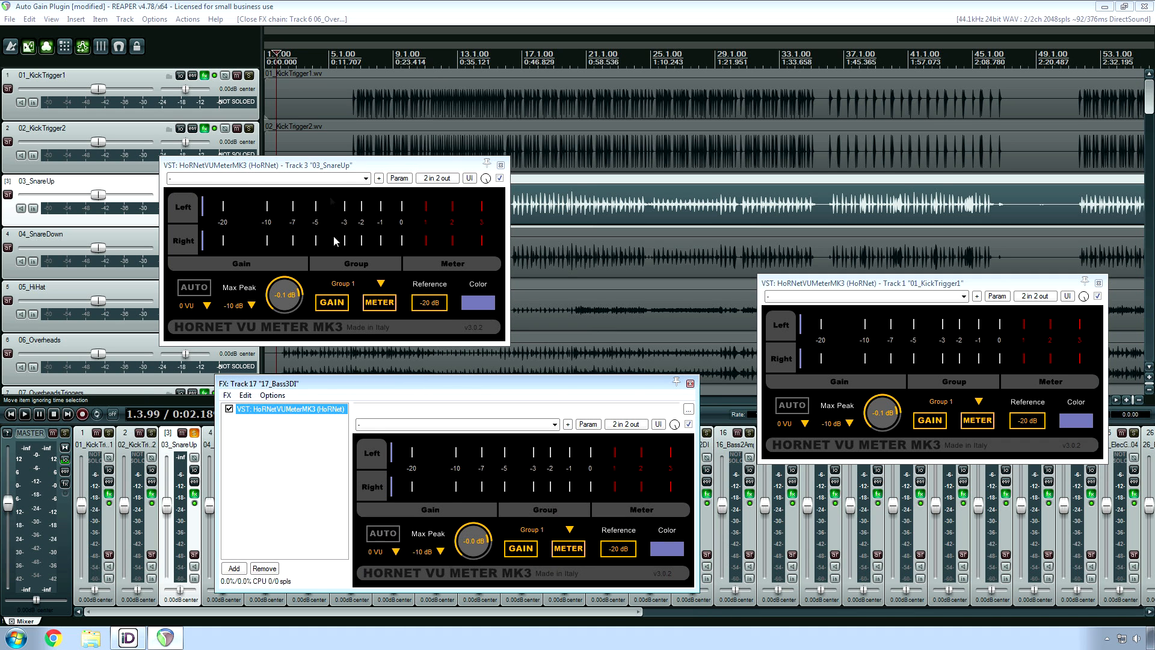
pyautogui.moveTo(313, 170); pyautogui.dragTo(269, 147)
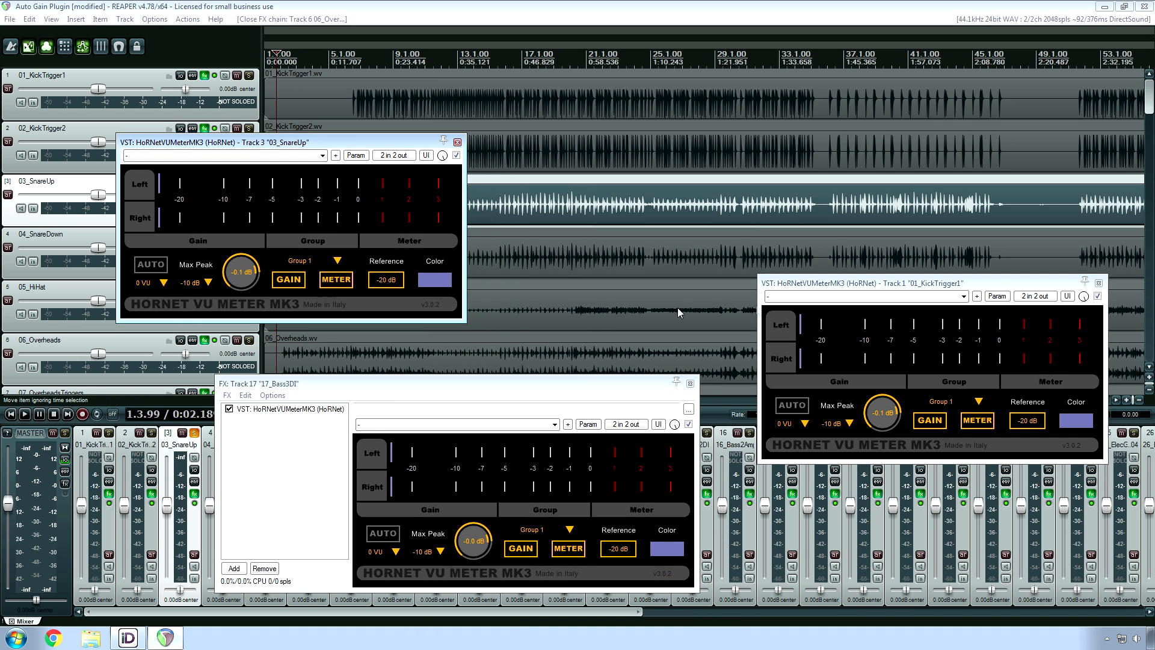
# - Turn on Auto gain in the 03_SnareUp meter and place the edit cursor just before that track's first hit
pyautogui.click(149, 265)
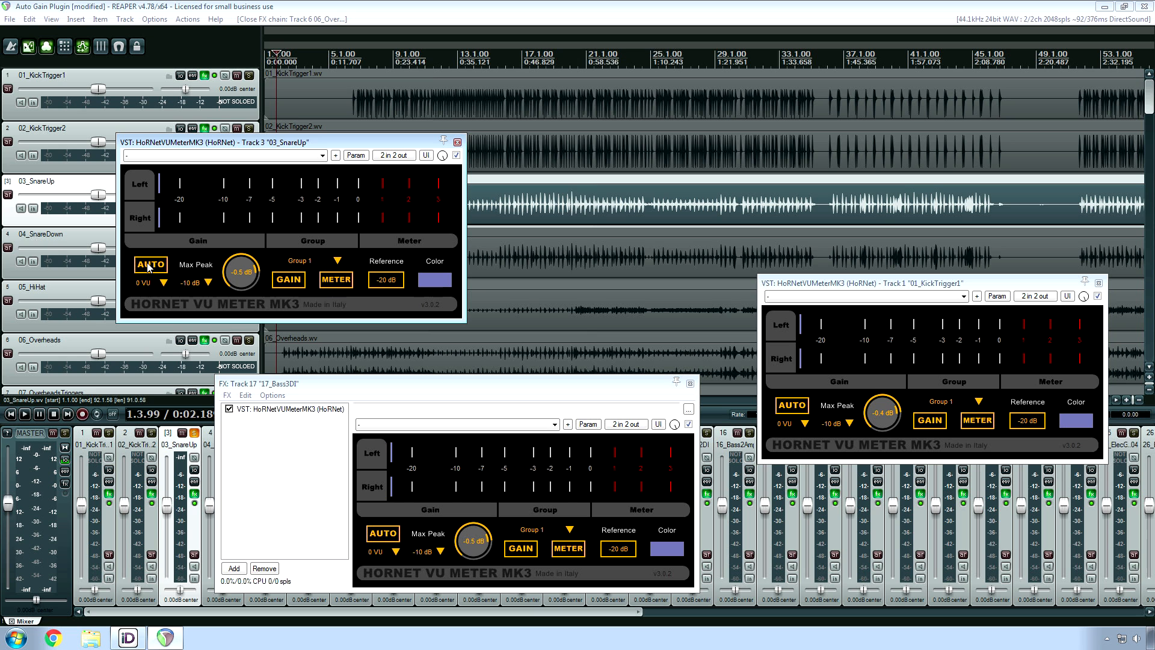
pyautogui.moveTo(237, 144); pyautogui.dragTo(456, 244)
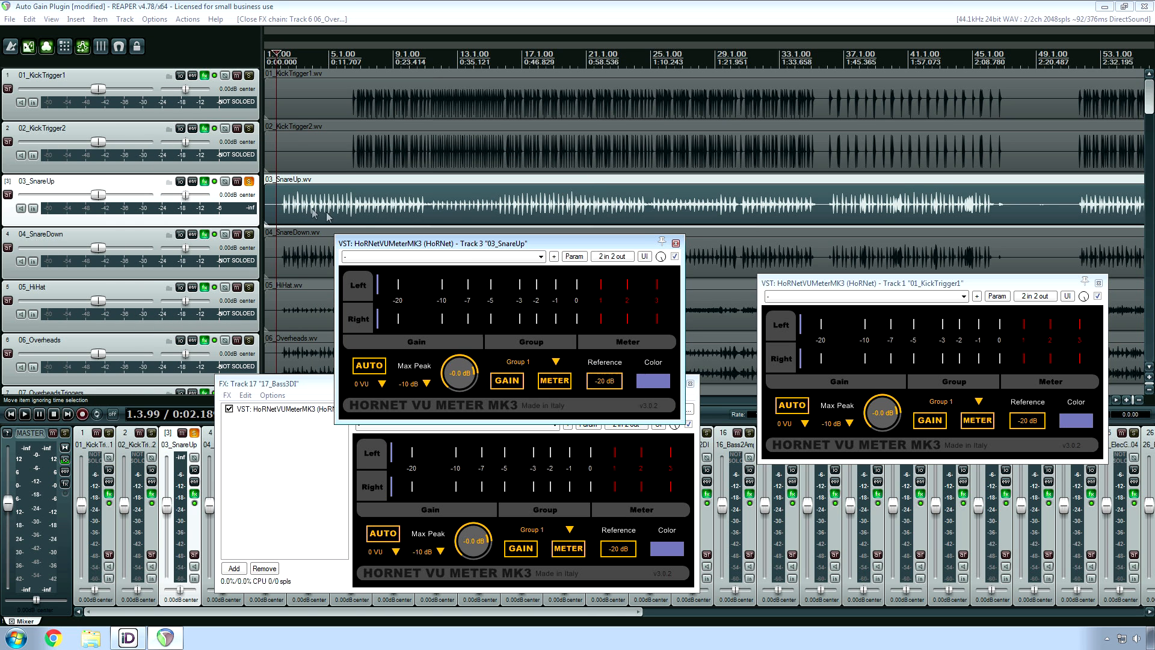
pyautogui.click(279, 208)
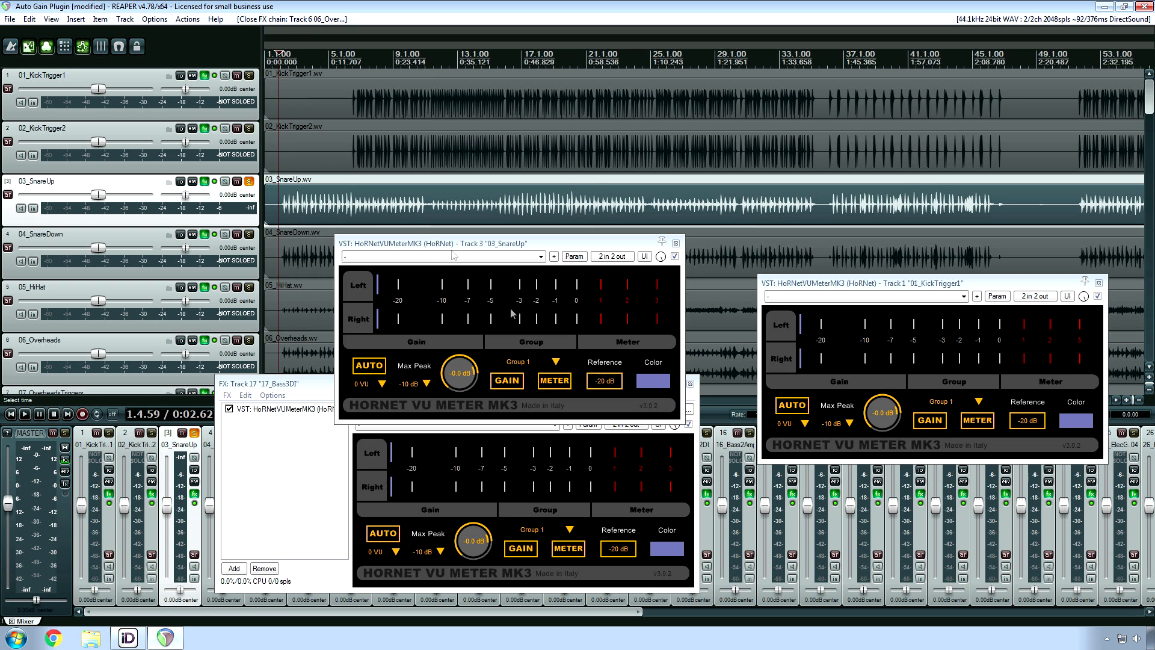
# - Try a Max Peak of -6 dB in the 03_SnareUp meter, and set it back to -10 dB
pyautogui.click(413, 391)
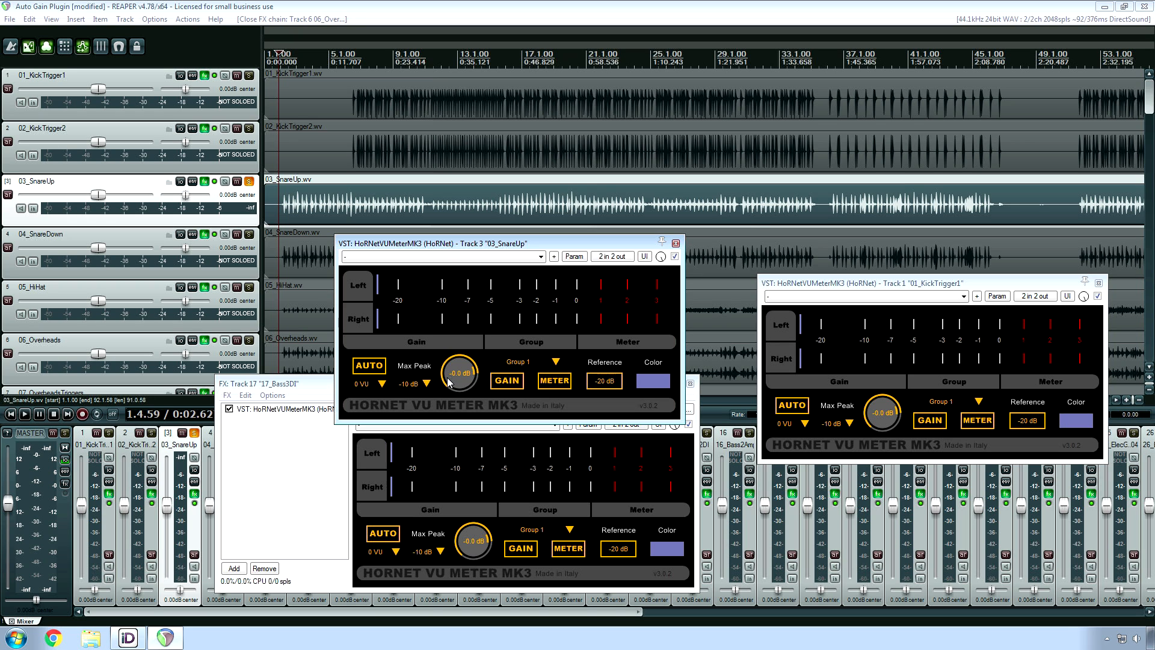
pyautogui.click(410, 385)
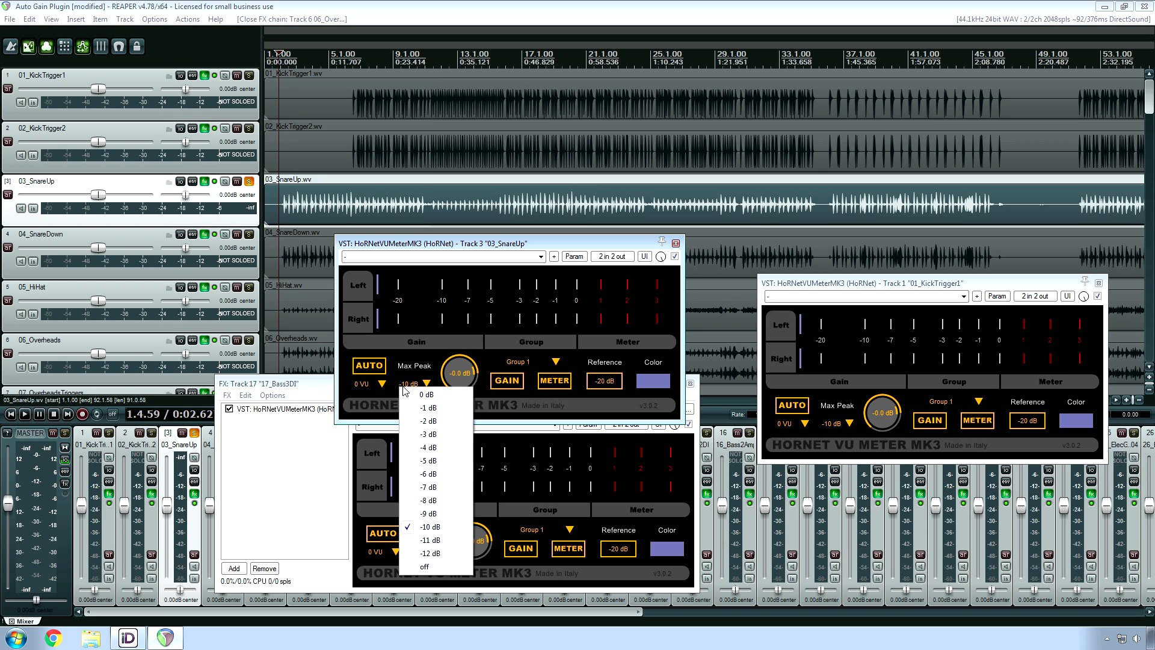
pyautogui.click(430, 471)
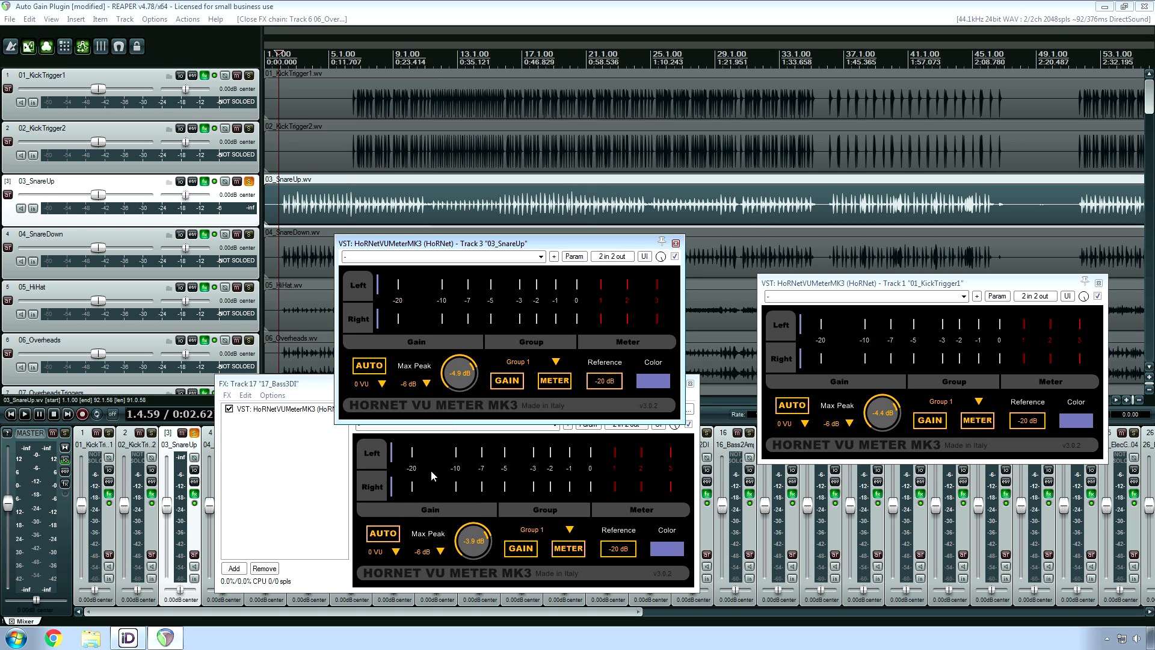
pyautogui.click(405, 388)
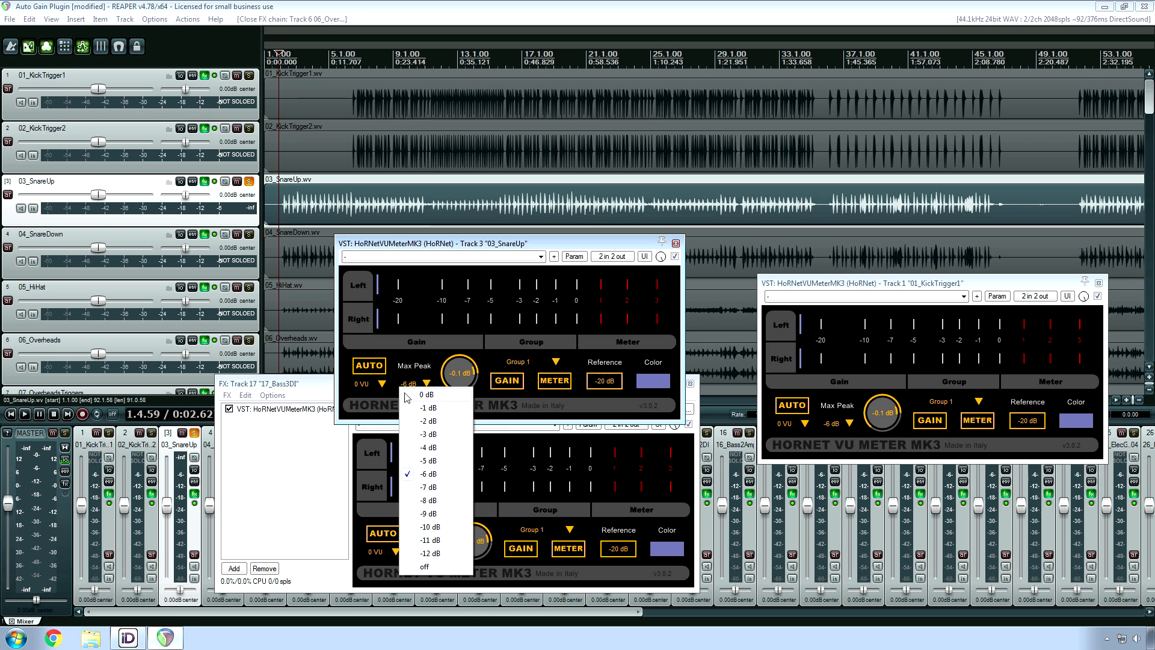
pyautogui.click(434, 526)
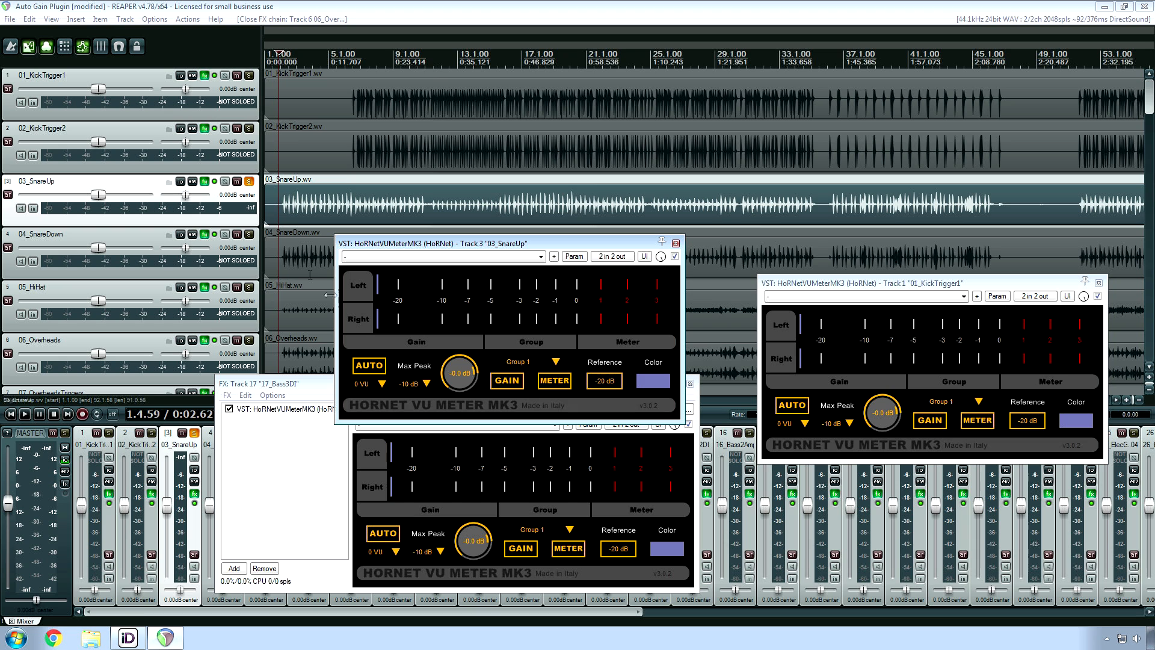
# - Play the session from 1.3.69, just before the first snare hit, to let Auto gain measure the tracks
pyautogui.click(280, 211)
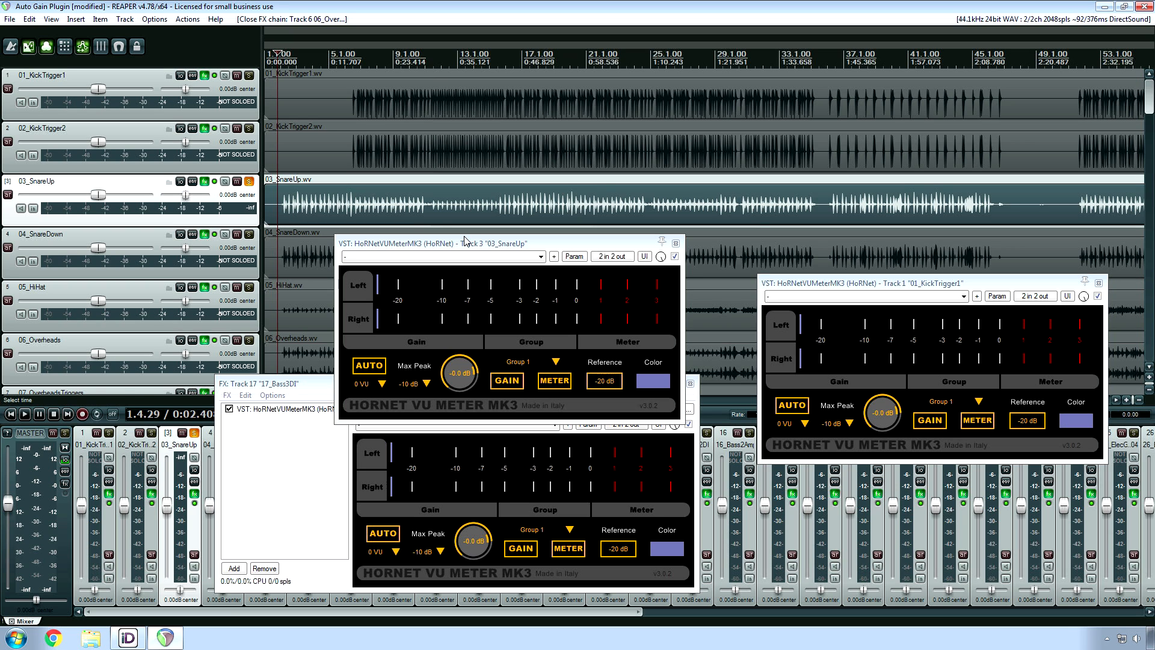
pyautogui.press('Home')
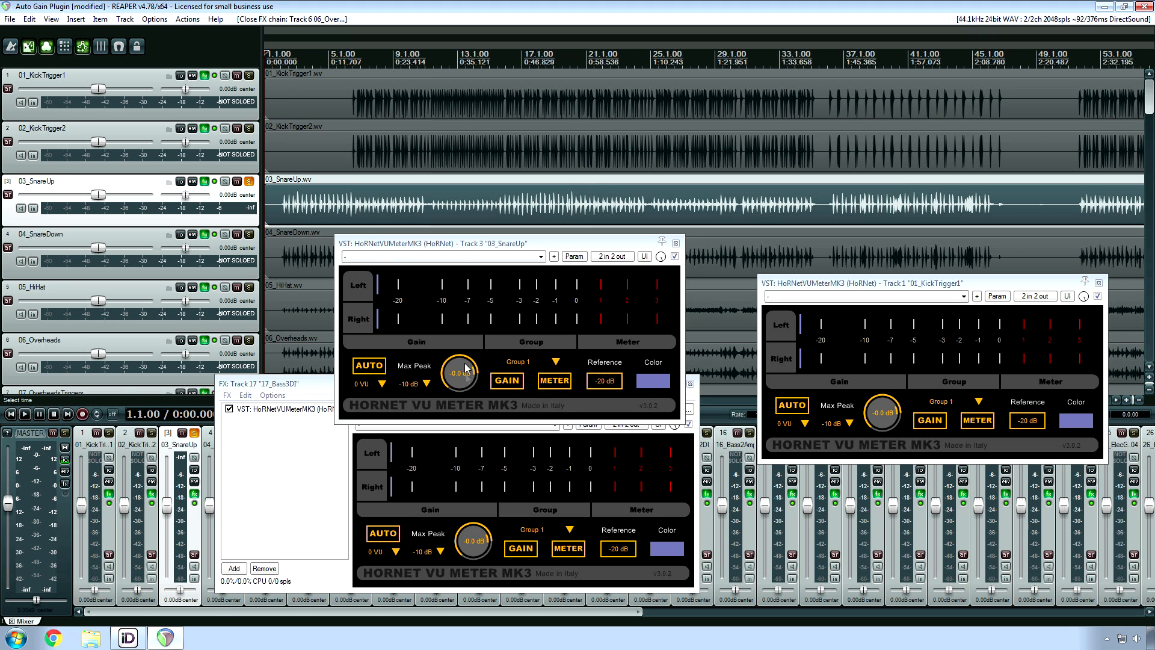
pyautogui.moveTo(458, 246); pyautogui.dragTo(478, 178)
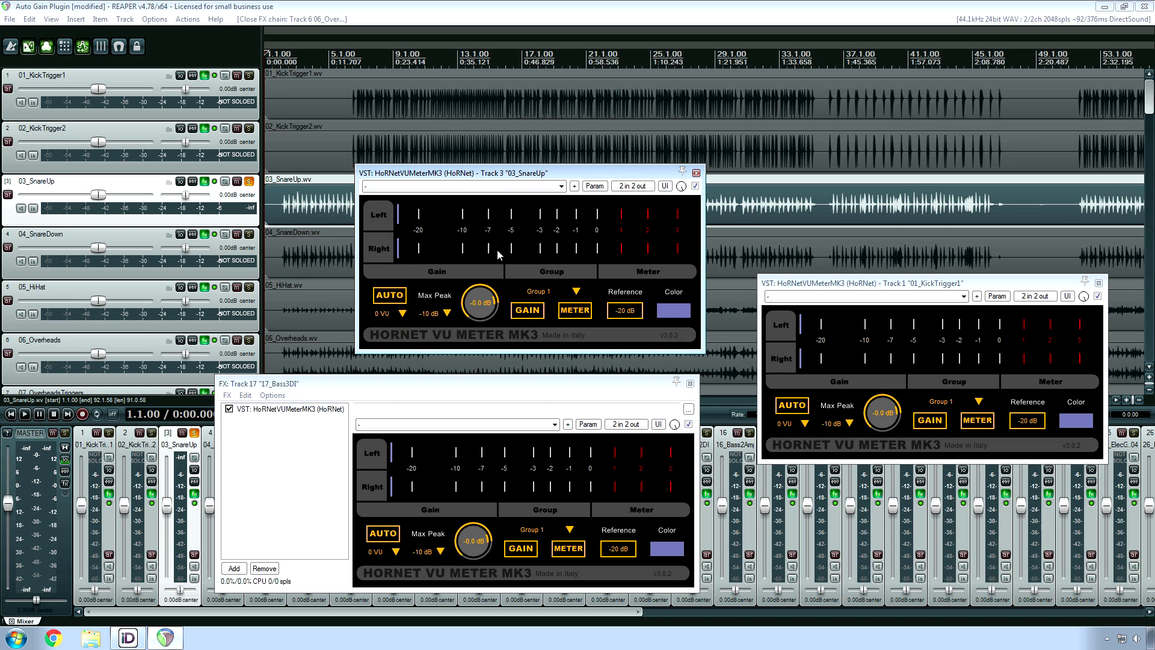
pyautogui.click(275, 209)
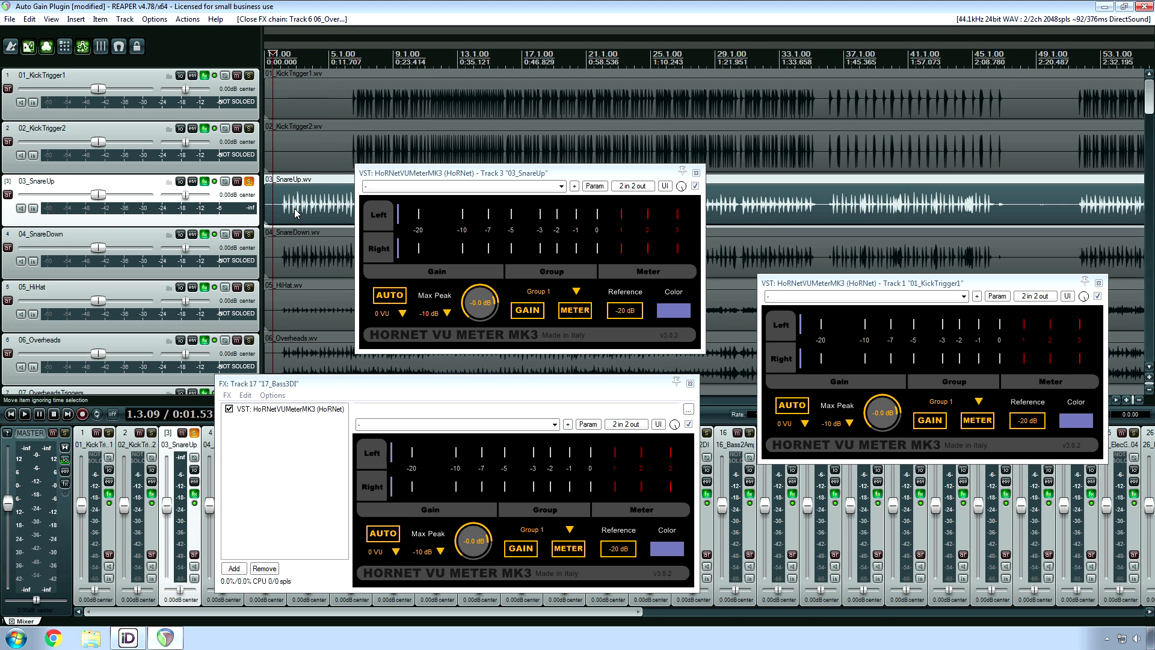
pyautogui.click(276, 213)
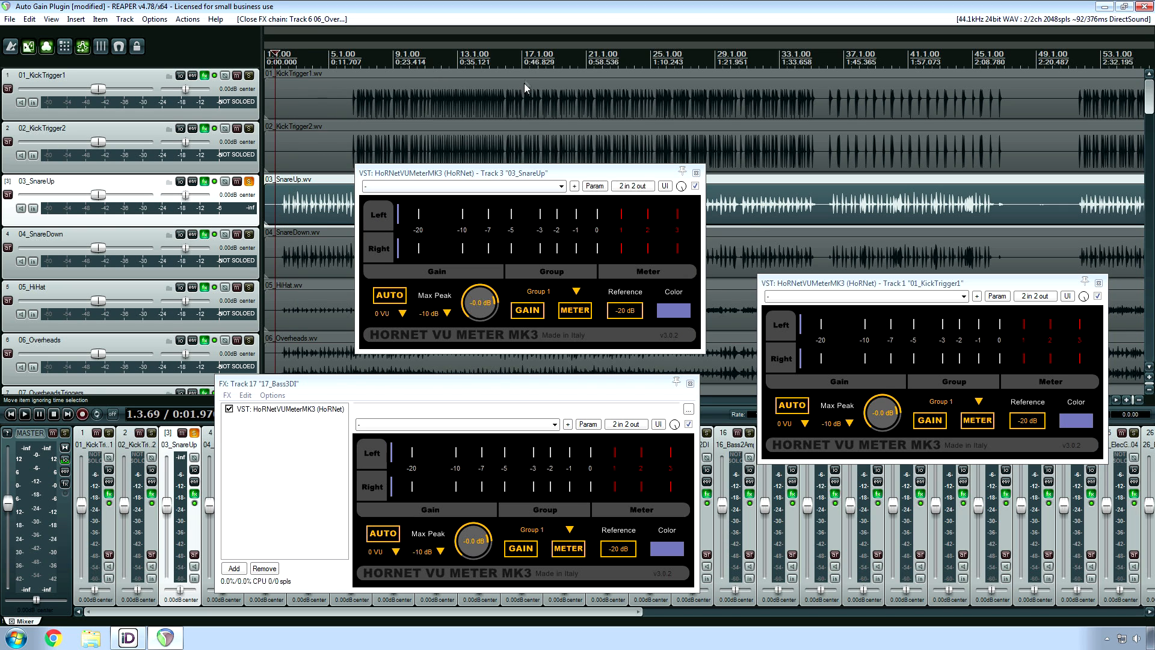
pyautogui.press('space')
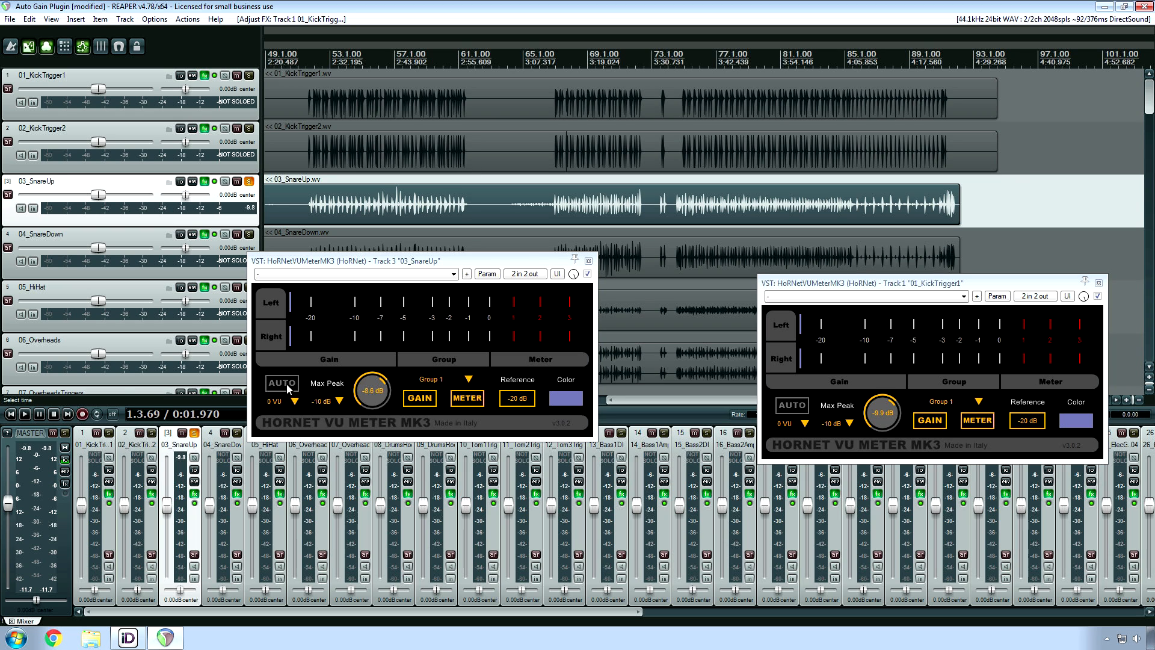
# - Close both floating HoRNet meters and unsolo 03_SnareUp, with the edit cursor back at the project start
pyautogui.click(589, 261)
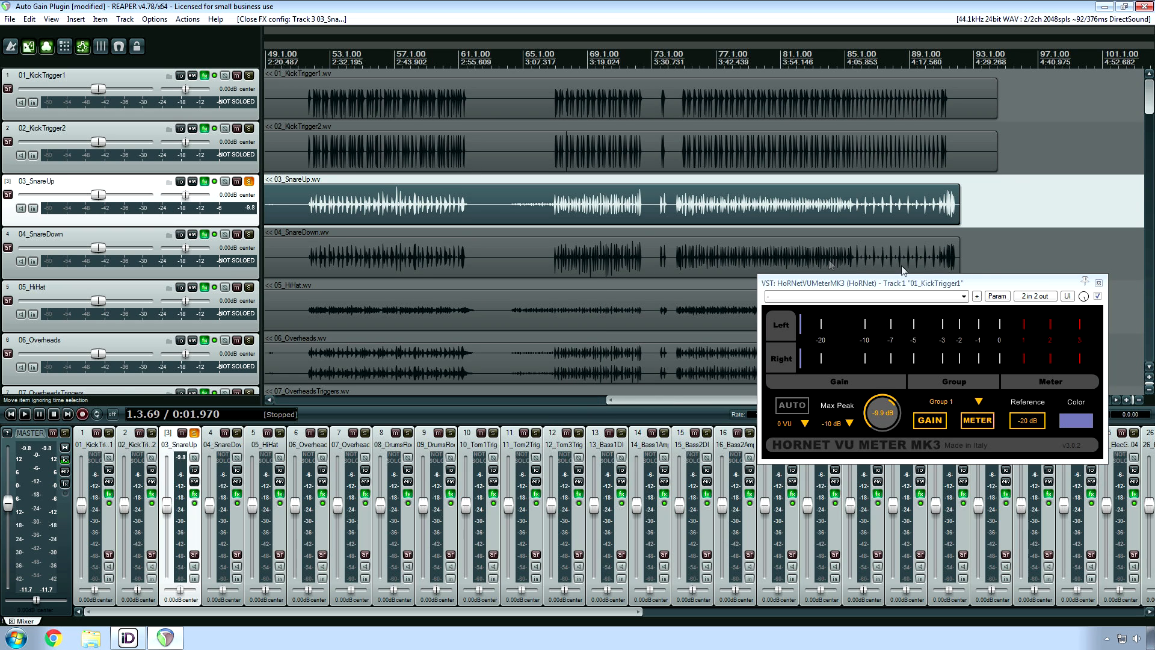
pyautogui.click(1099, 282)
pyautogui.click(526, 205)
pyautogui.press('Home')
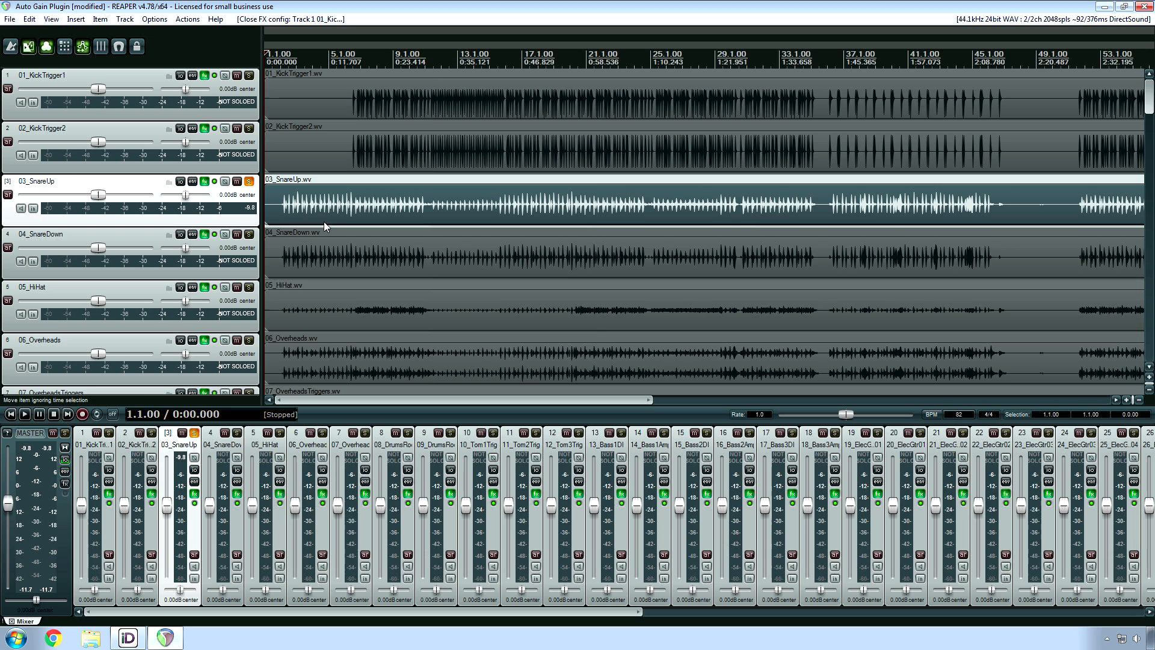
pyautogui.click(250, 183)
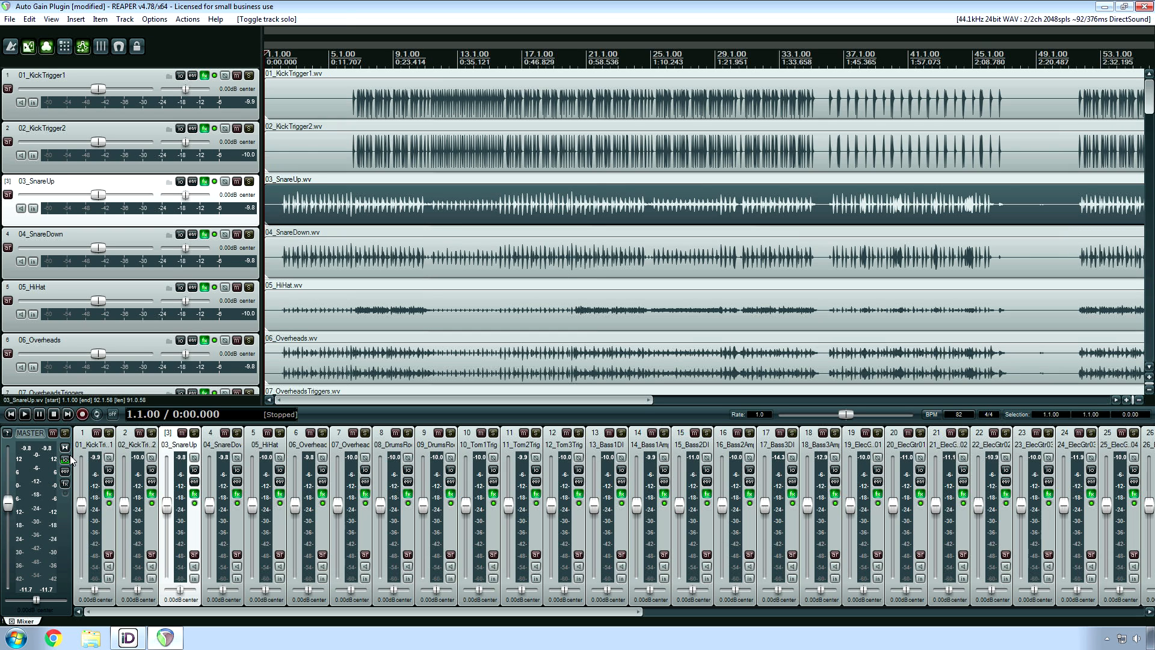
# - Add iZotope Ozone 5 to the master track's FX chain
pyautogui.click(65, 484)
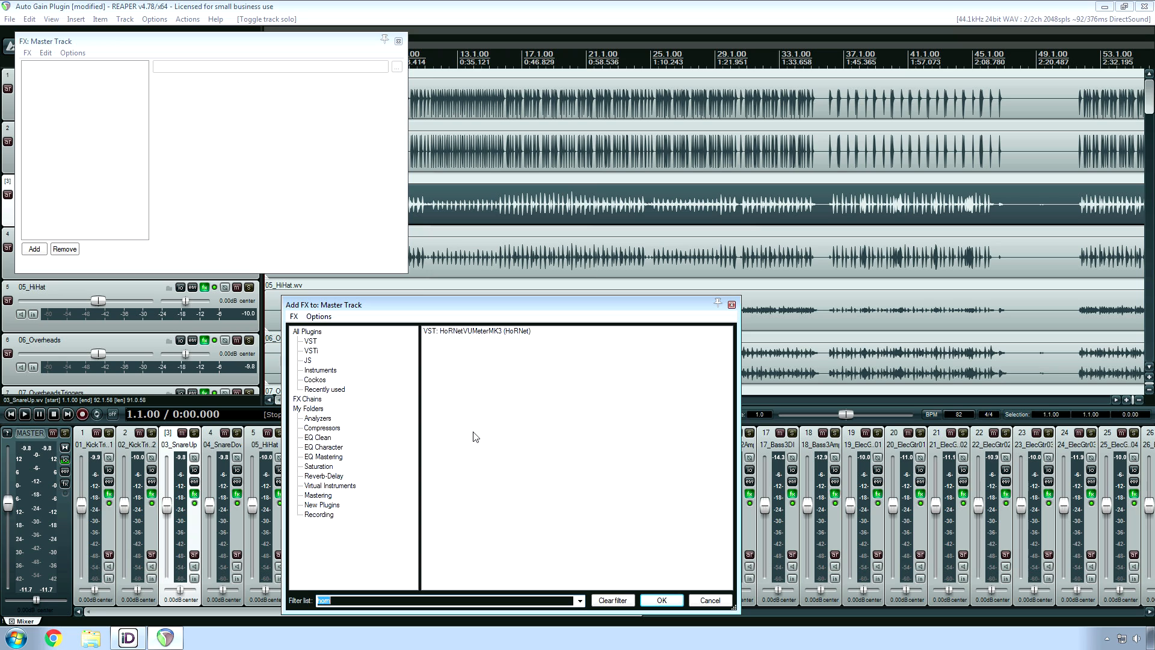
pyautogui.write('ozo')
pyautogui.click(482, 334)
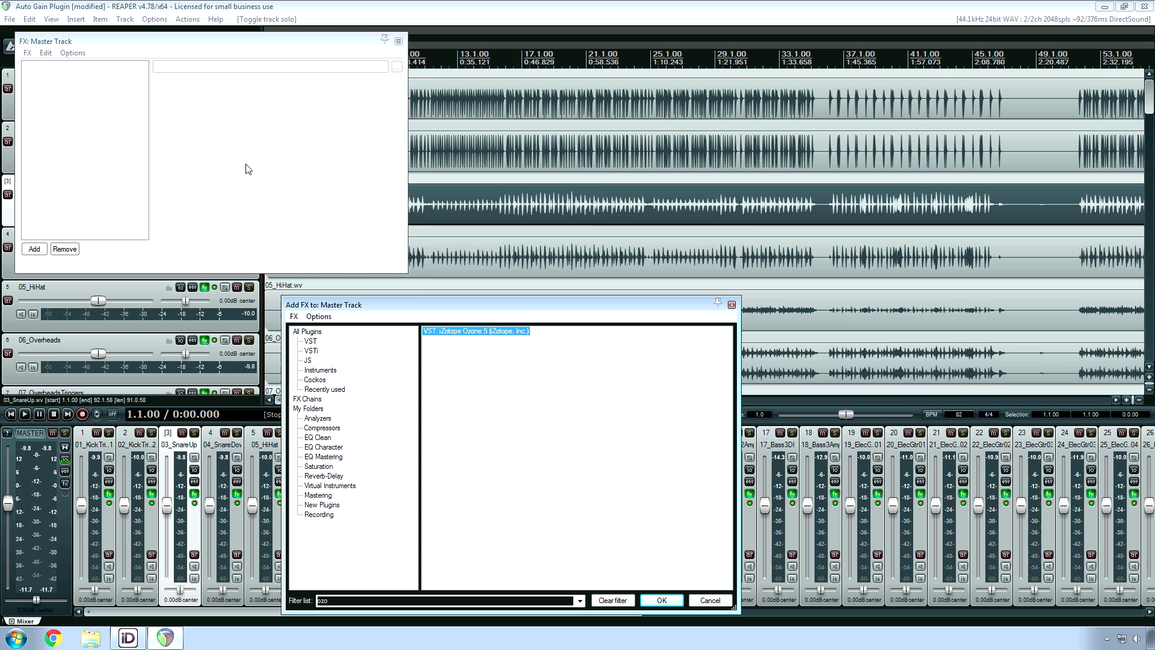
pyautogui.press('Return')
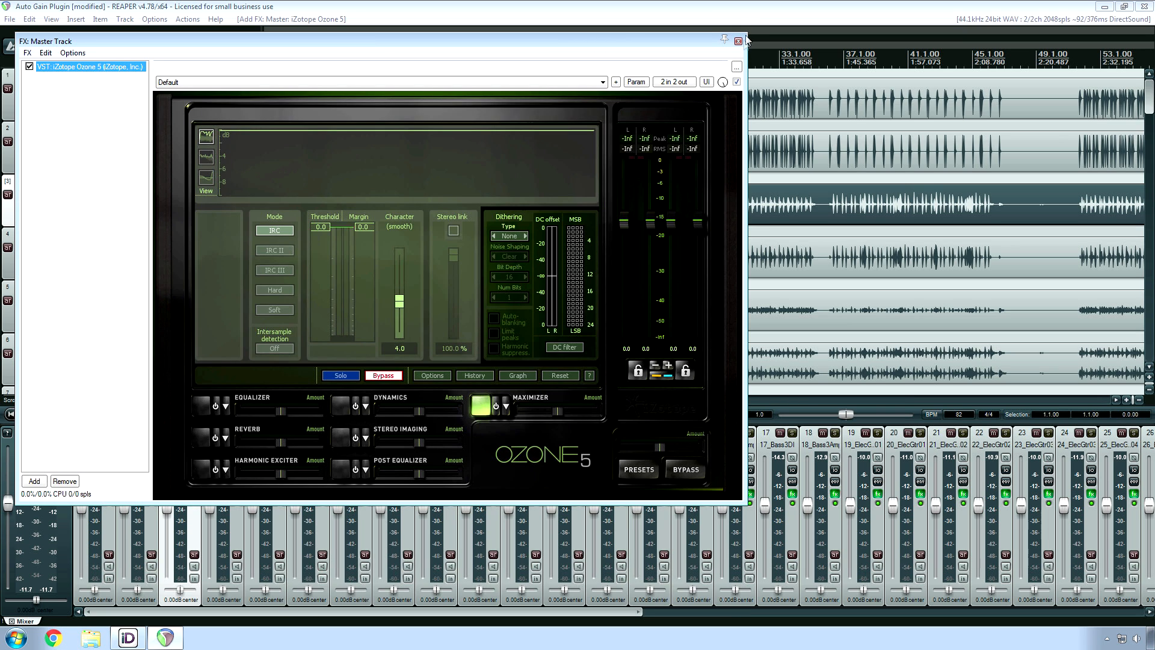
# - Set the Ozone 5 maximizer to IRC II mode, enter its margin, and close the master FX chain
pyautogui.click(282, 250)
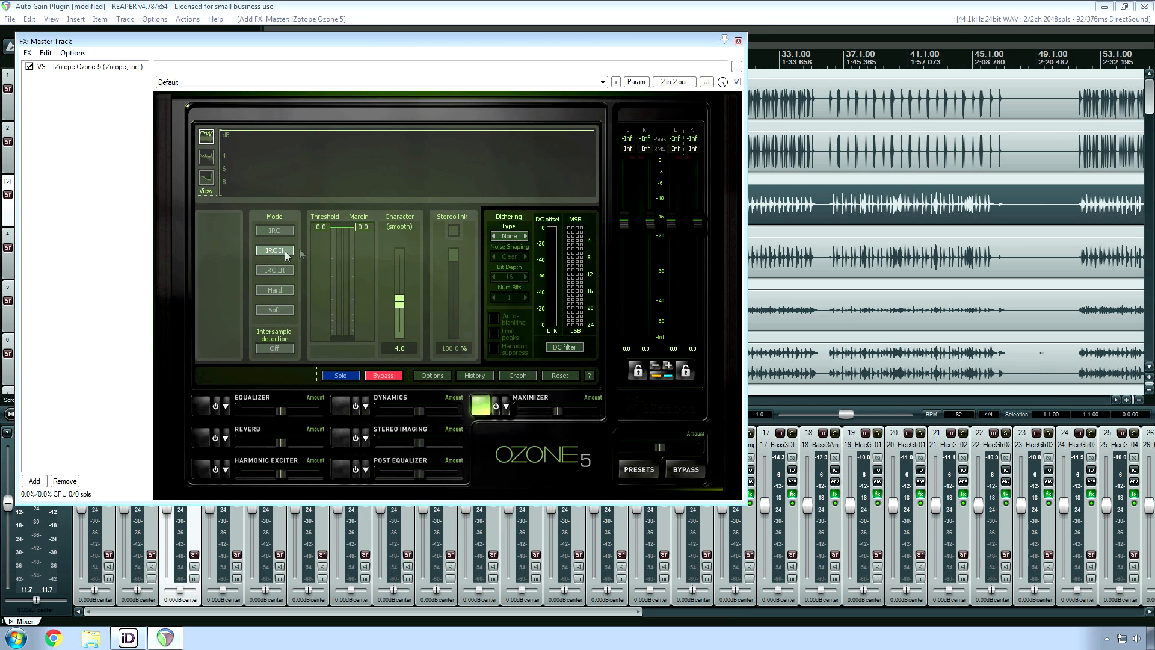
pyautogui.click(367, 228)
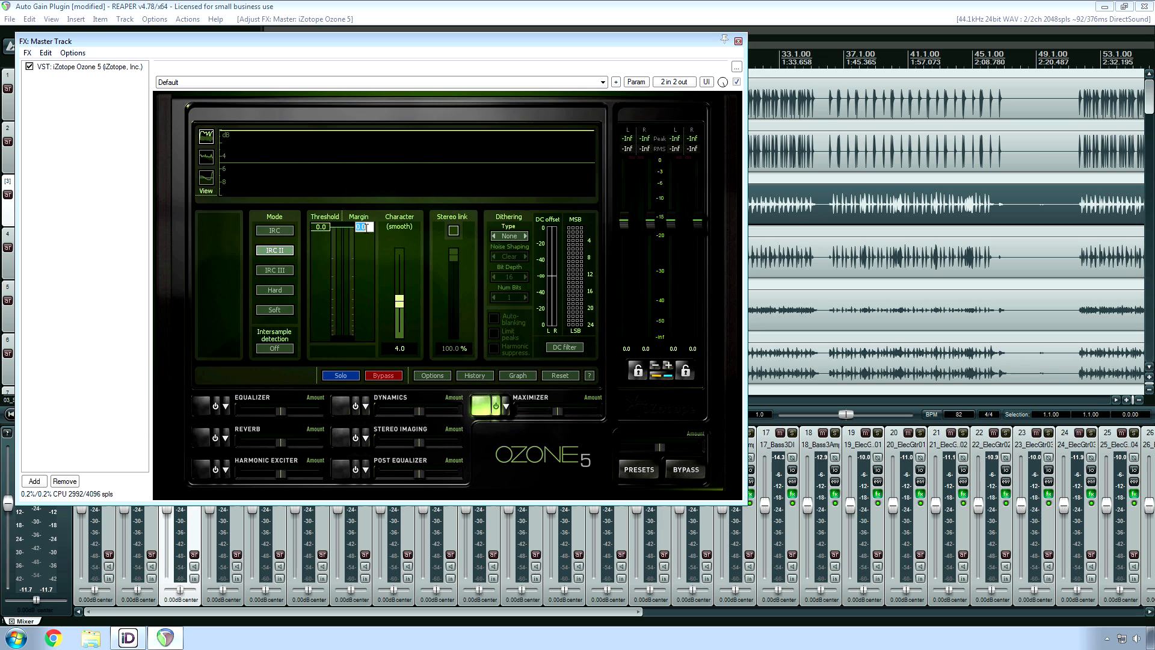
pyautogui.press('Return')
pyautogui.click(738, 41)
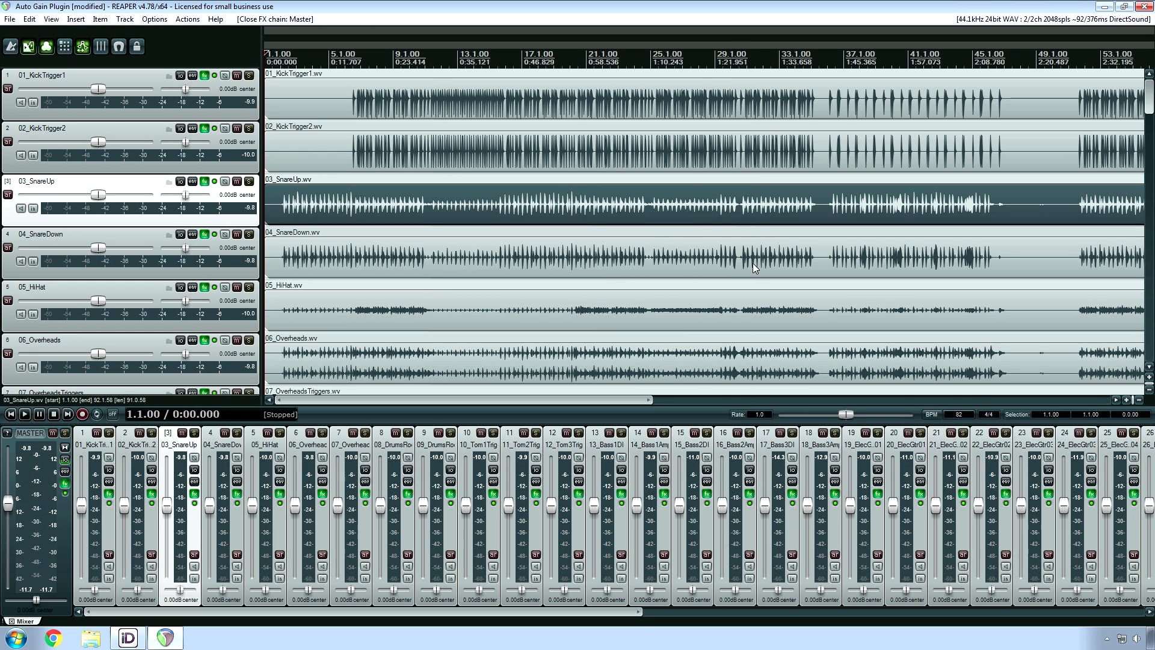
# - Play the full mix through the Ozone 5 maximizer from 36.1.47, where the second drum section starts, and stop playback
pyautogui.click(755, 268)
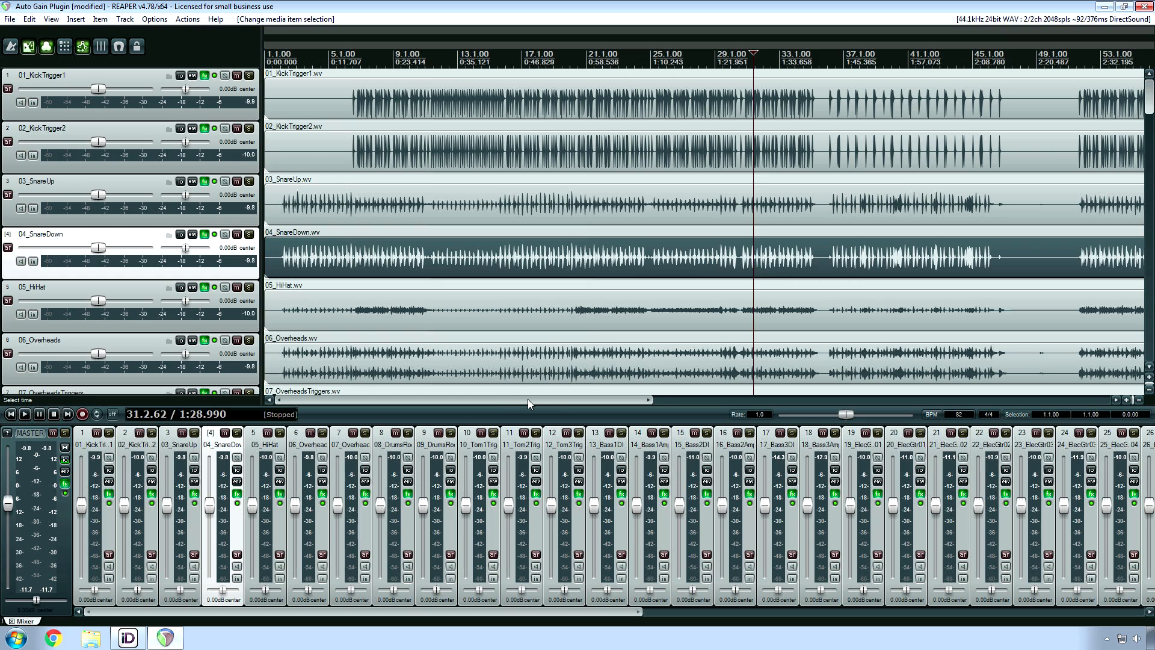
pyautogui.moveTo(532, 399); pyautogui.dragTo(645, 406)
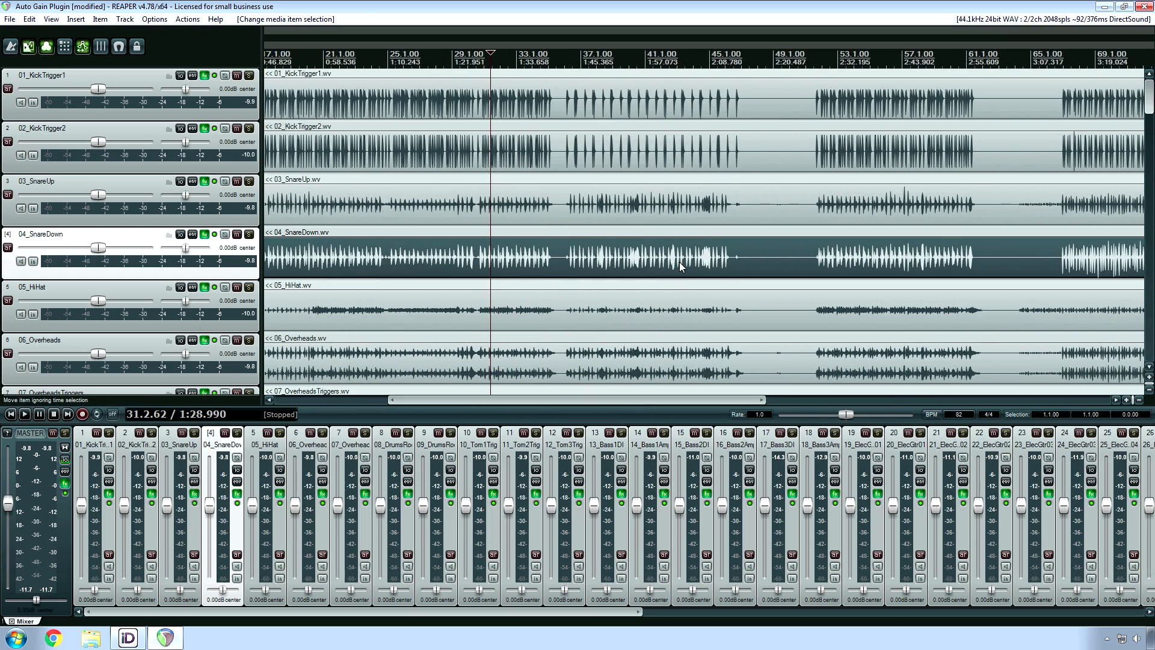
pyautogui.click(566, 265)
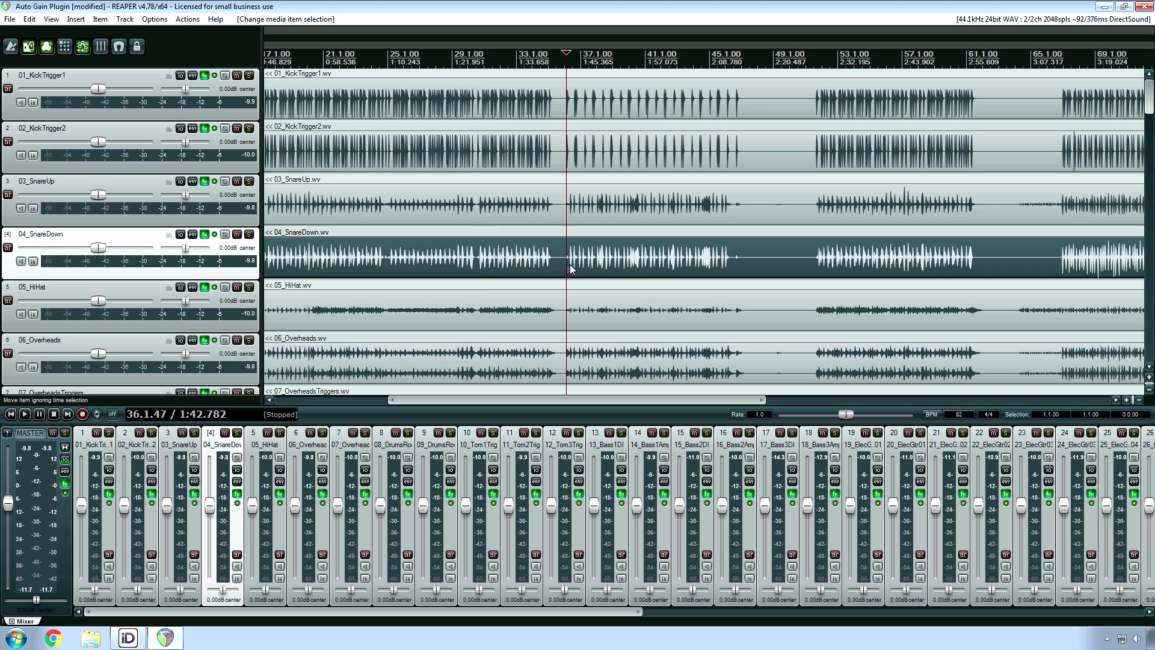
pyautogui.press('space')
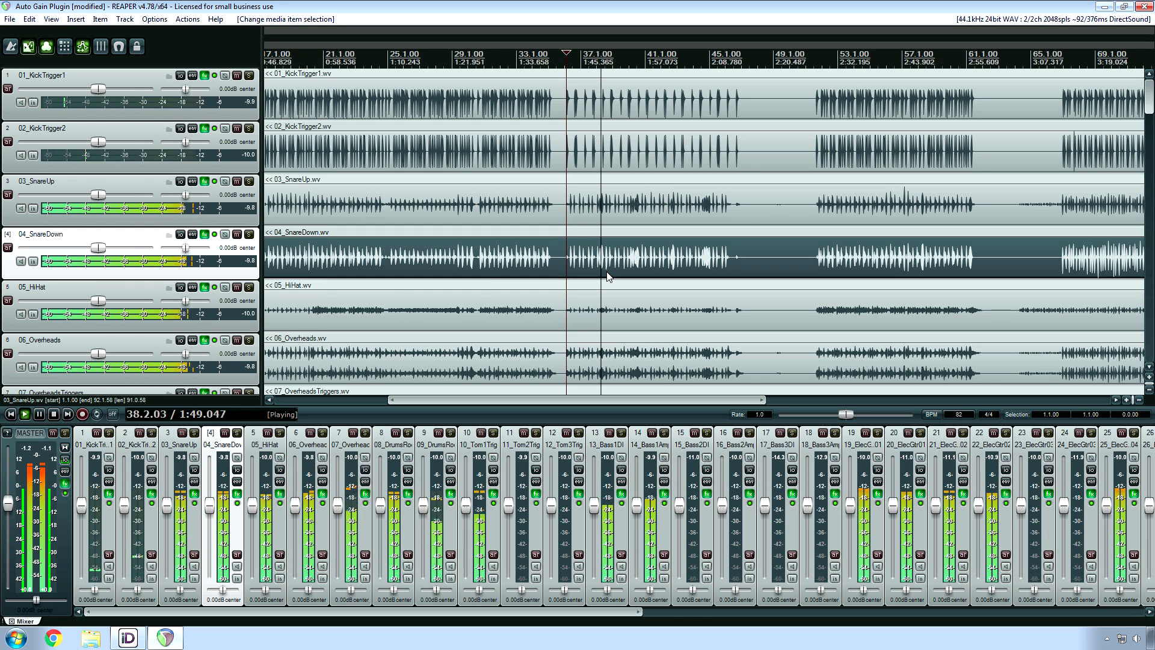
pyautogui.press('space')
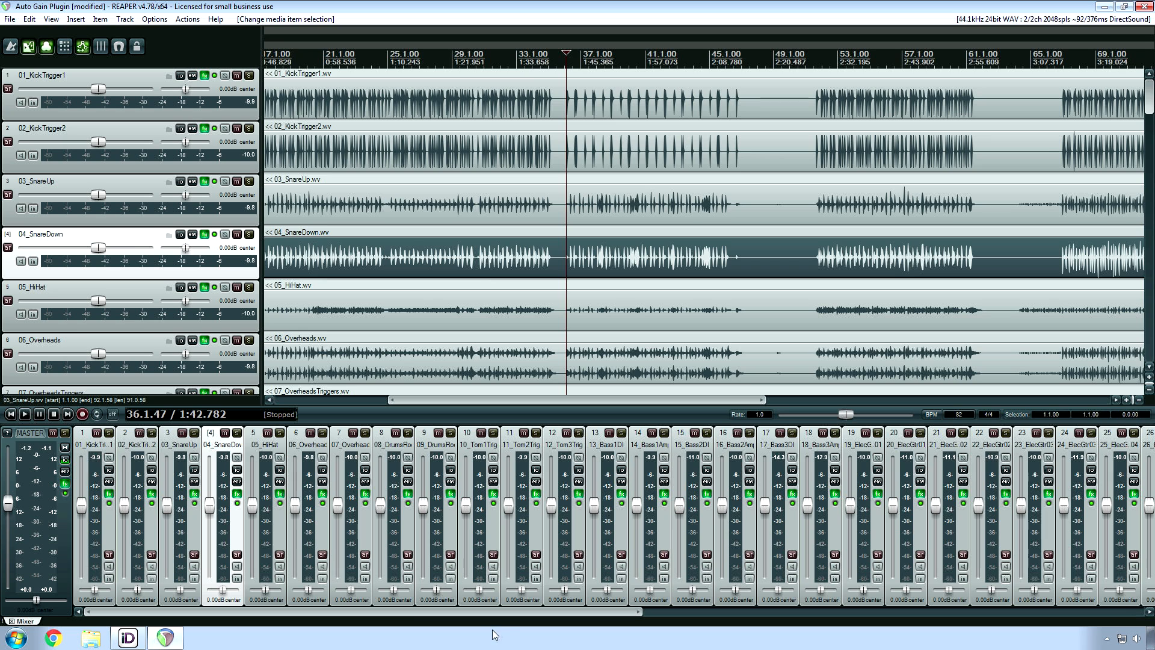
# - Open the HoRNet VU Meter MK3 on 01_KickTrigger1 and move its window clear of the first tracks' waveforms
pyautogui.moveTo(496, 399); pyautogui.dragTo(262, 412)
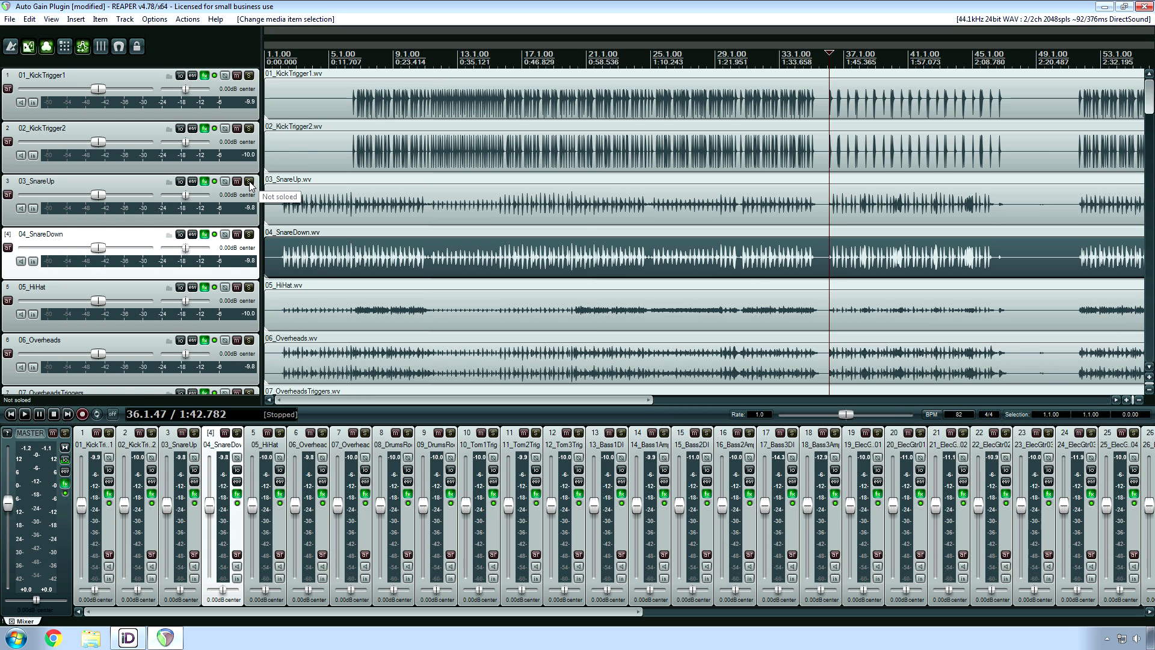
pyautogui.click(110, 494)
pyautogui.moveTo(579, 327); pyautogui.dragTo(293, 244)
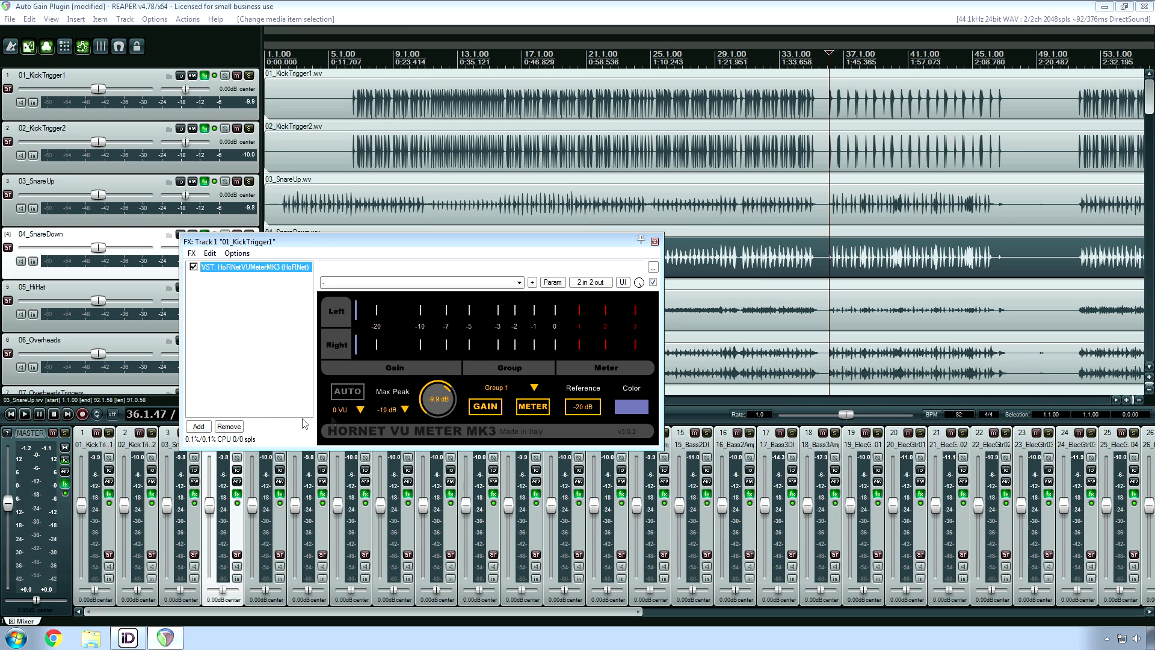
pyautogui.click(258, 346)
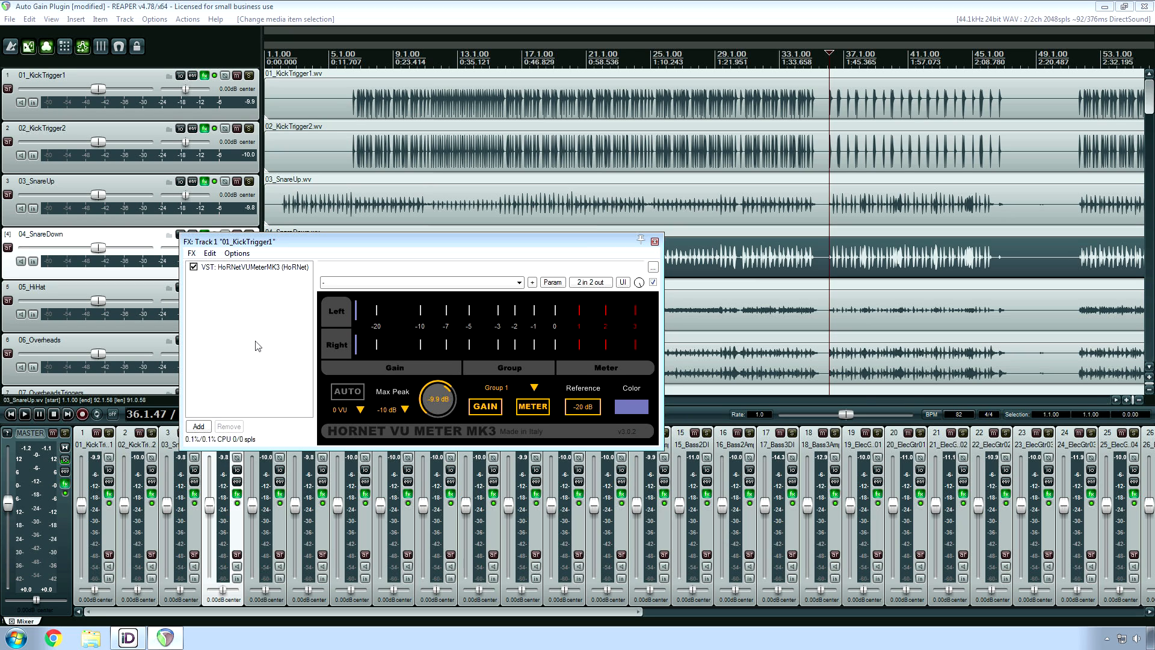
# - Solo 03_SnareUp with the edit cursor at 1.4.14, just before the first snare hit, and close 01_KickTrigger1's FX chain
pyautogui.click(248, 181)
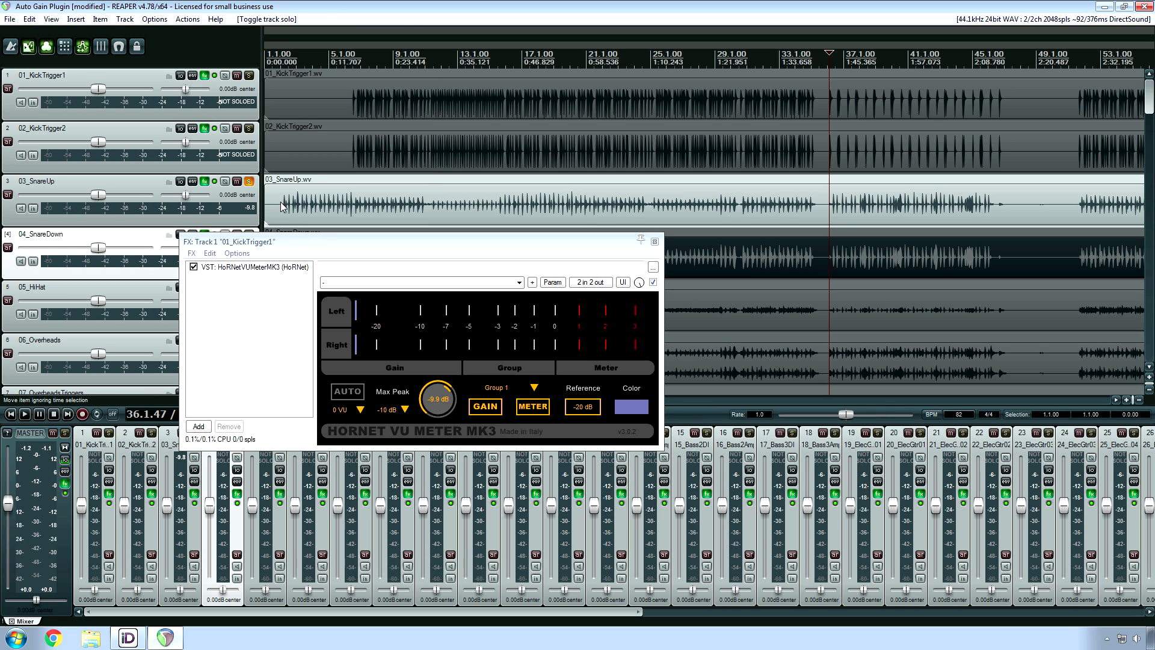
pyautogui.click(281, 210)
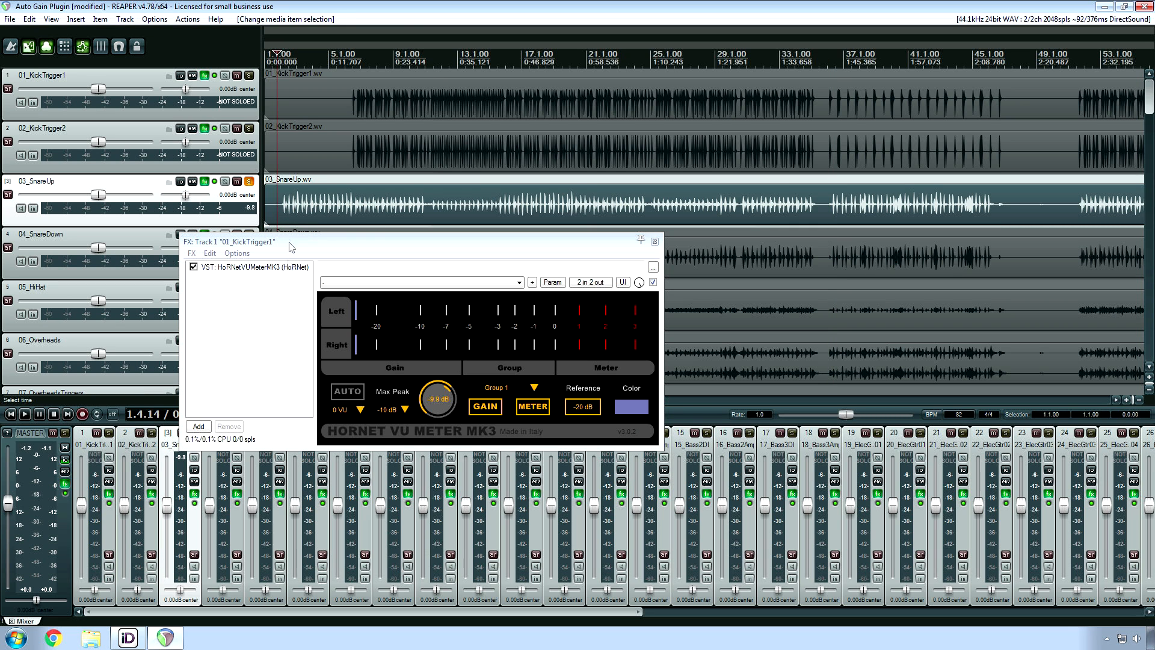
pyautogui.click(655, 243)
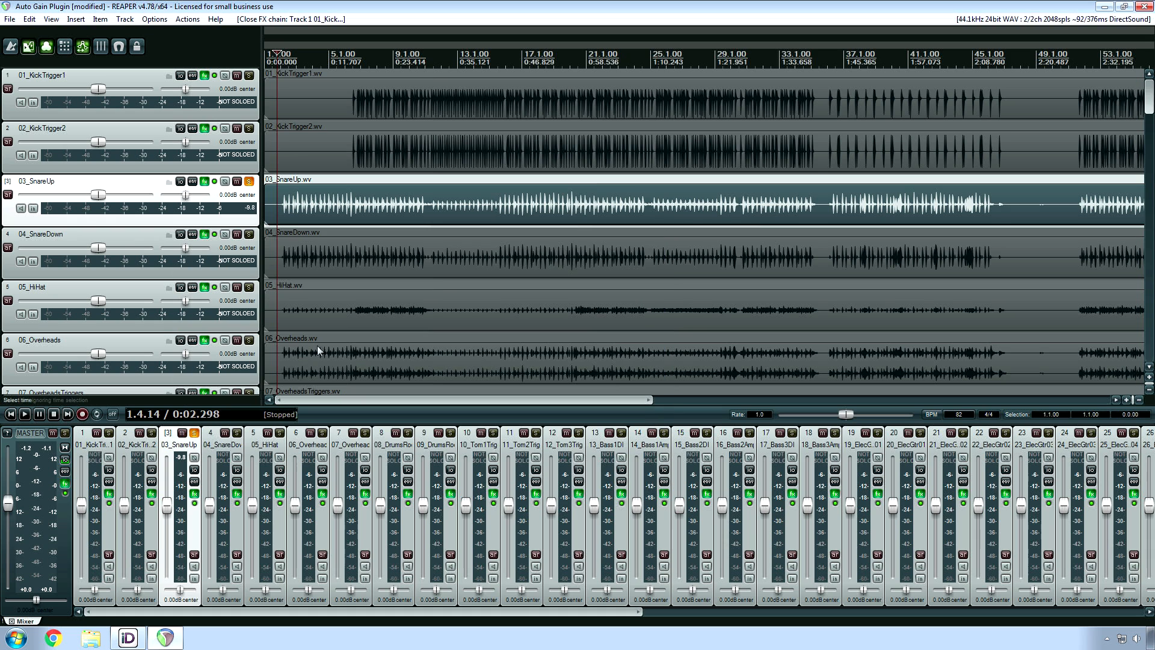
# - Open the HoRNet meter on 03_SnareUp and play the soloed snare from 1.4.14 to check its level
pyautogui.click(194, 493)
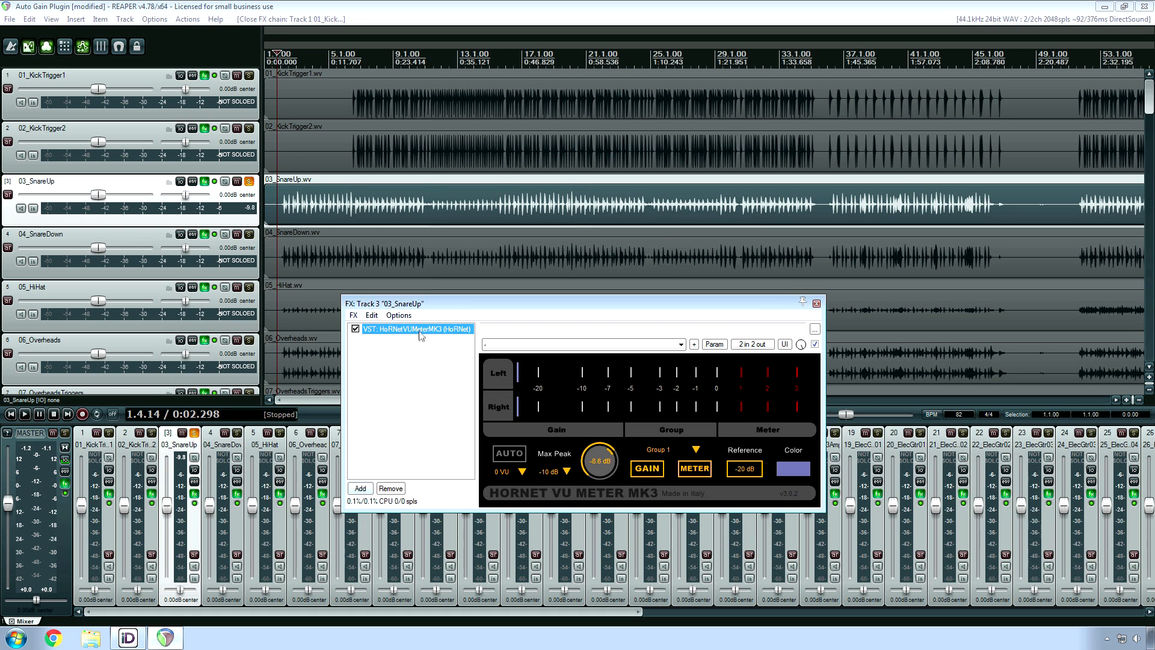
pyautogui.press('space')
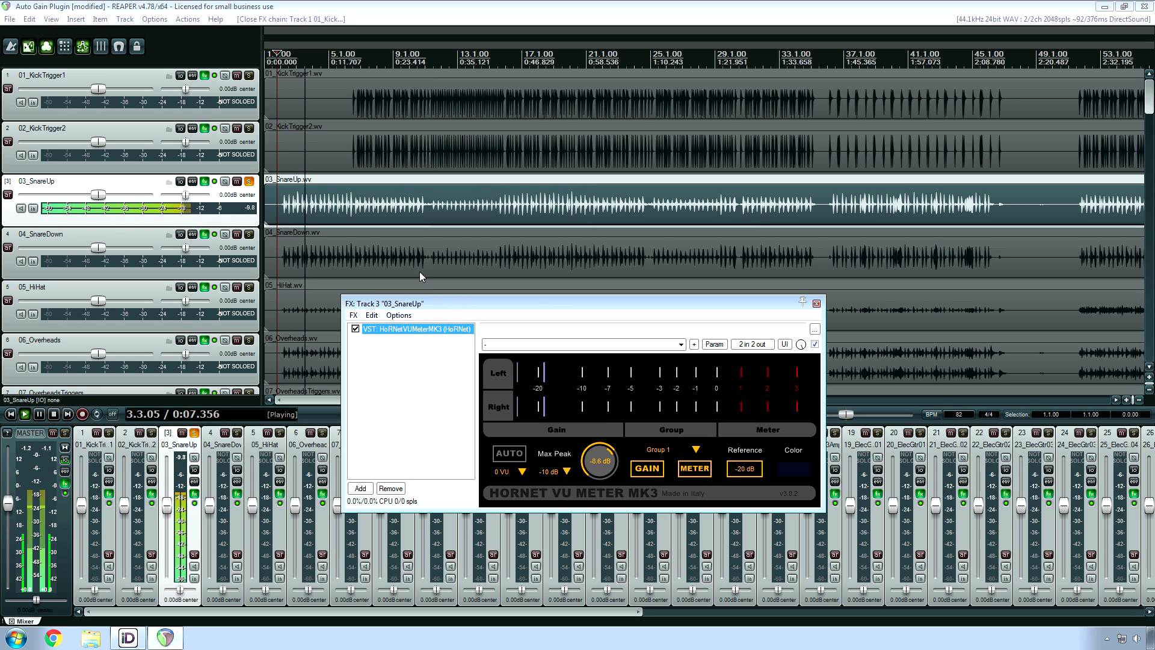
pyautogui.press('space')
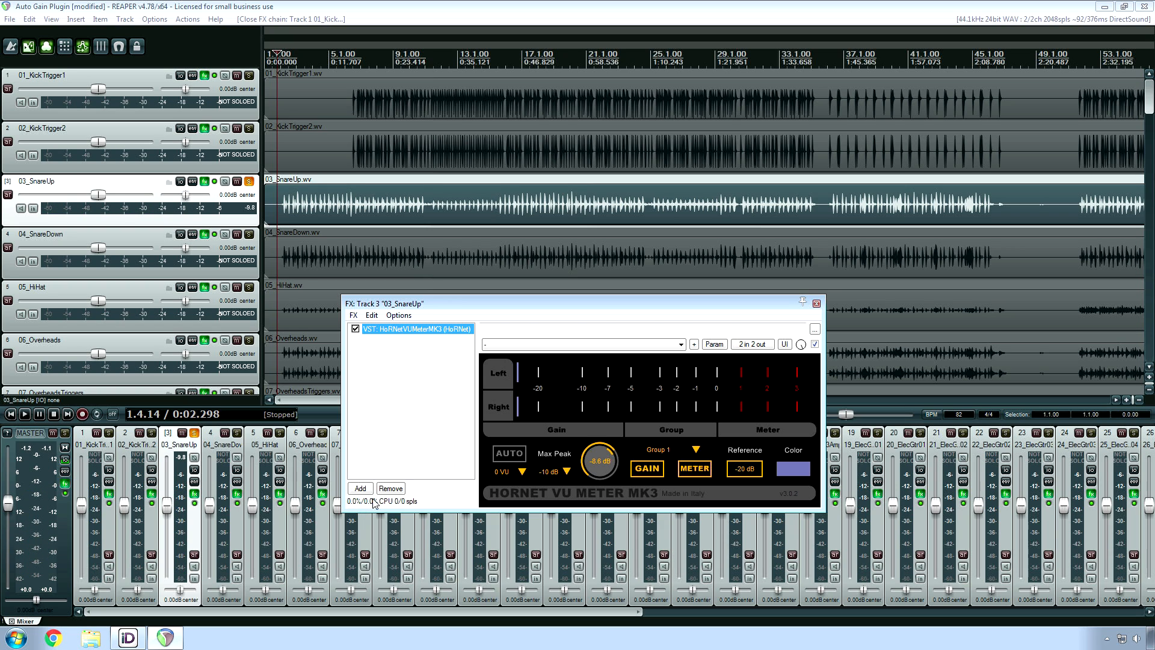
pyautogui.click(428, 403)
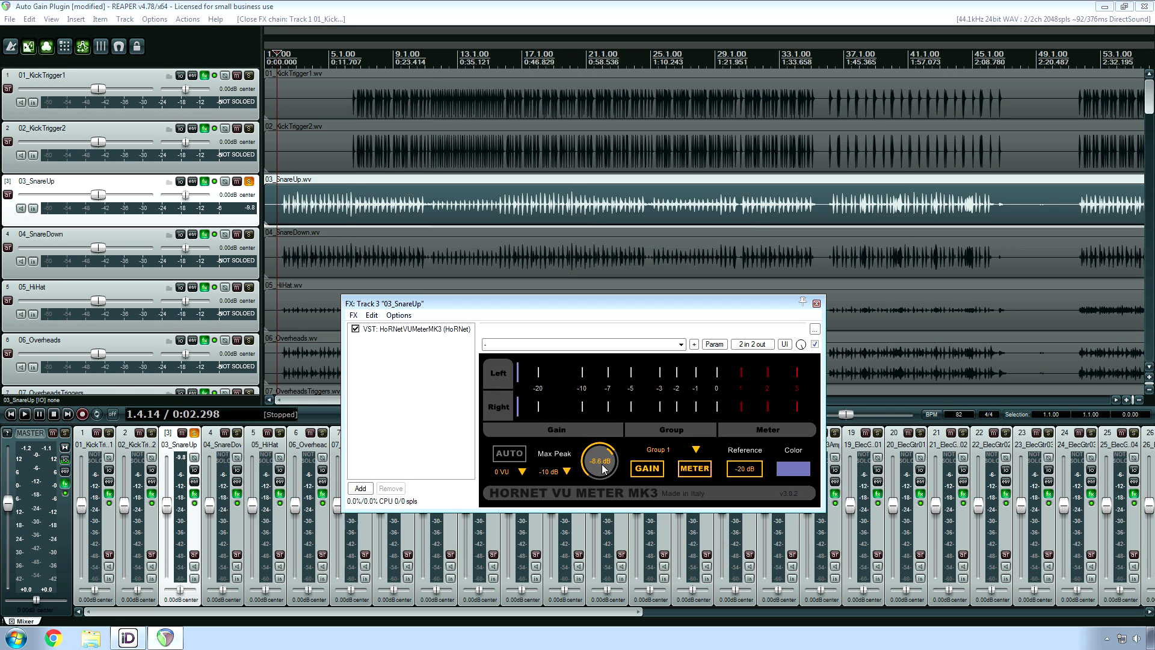
# - Set the 03_SnareUp meter to No Group and adjust its gain by hand to -8.3 dB
pyautogui.click(696, 451)
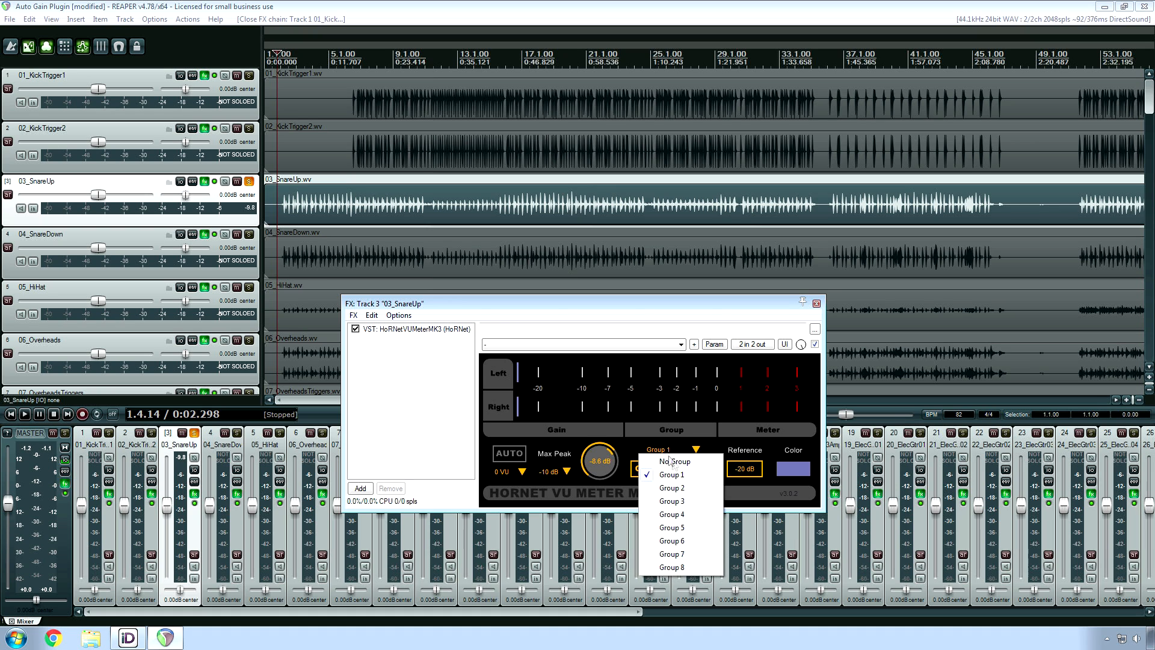
pyautogui.click(673, 455)
pyautogui.moveTo(605, 464); pyautogui.dragTo(599, 482)
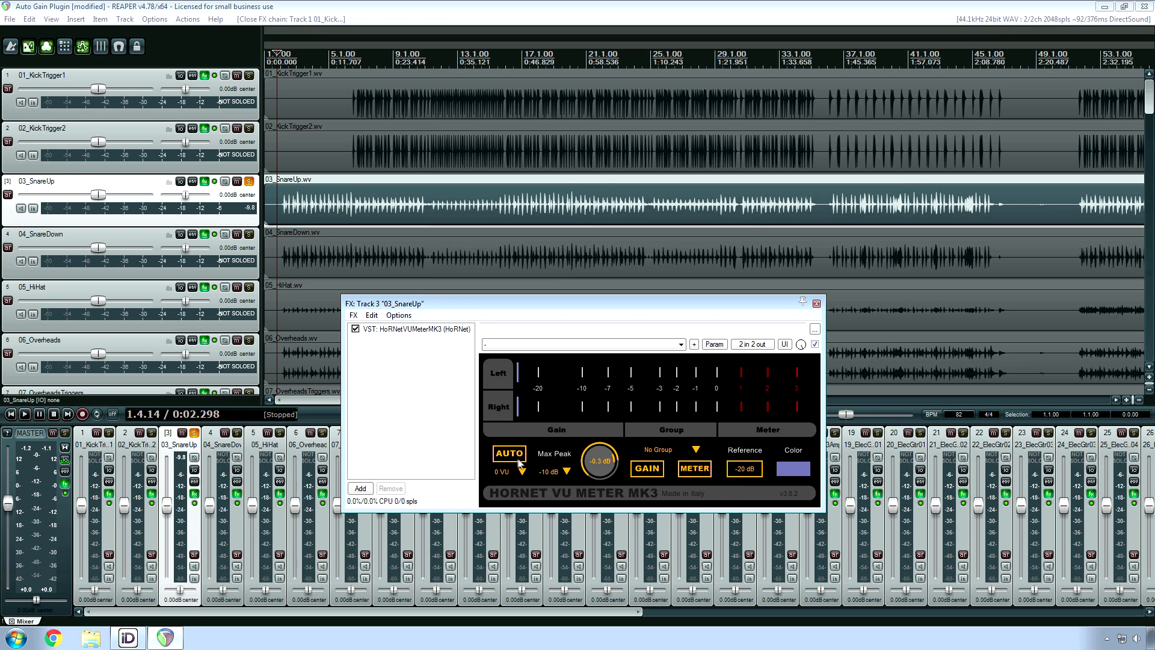
# - Reassign the 03_SnareUp meter to Group 1 and close its FX chain
pyautogui.click(669, 451)
pyautogui.click(671, 475)
pyautogui.click(651, 471)
pyautogui.click(641, 469)
pyautogui.click(816, 305)
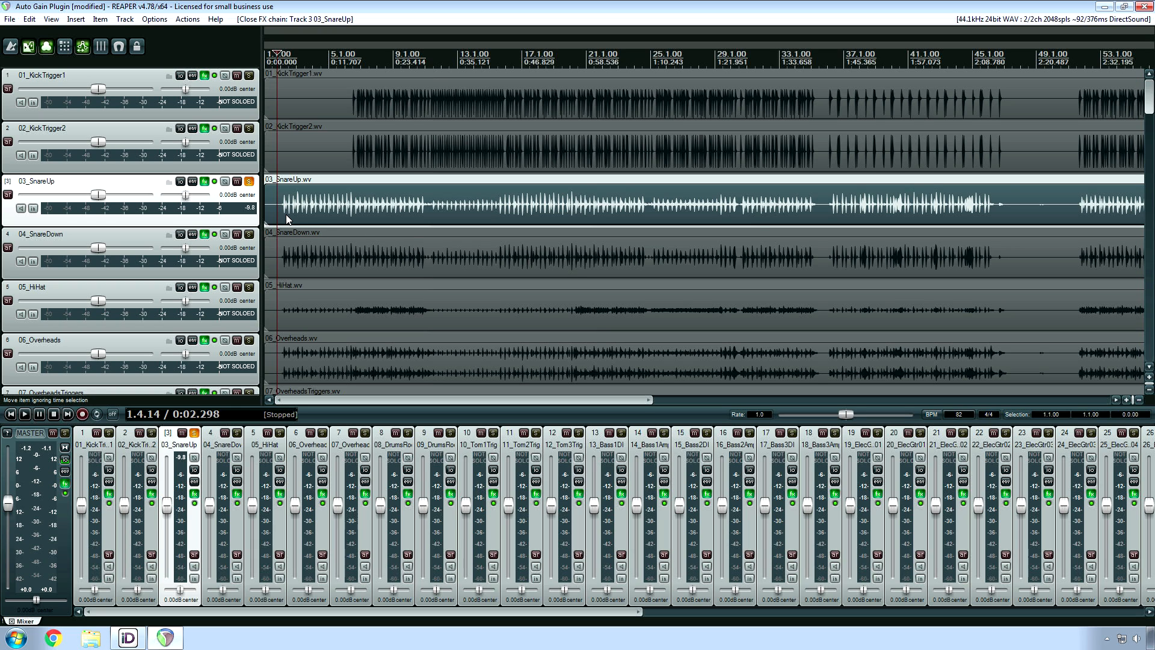
# - Move the edit cursor to 6.3.74 and back to 1.4.14, just before the first hit on 03_SnareUp
pyautogui.click(357, 204)
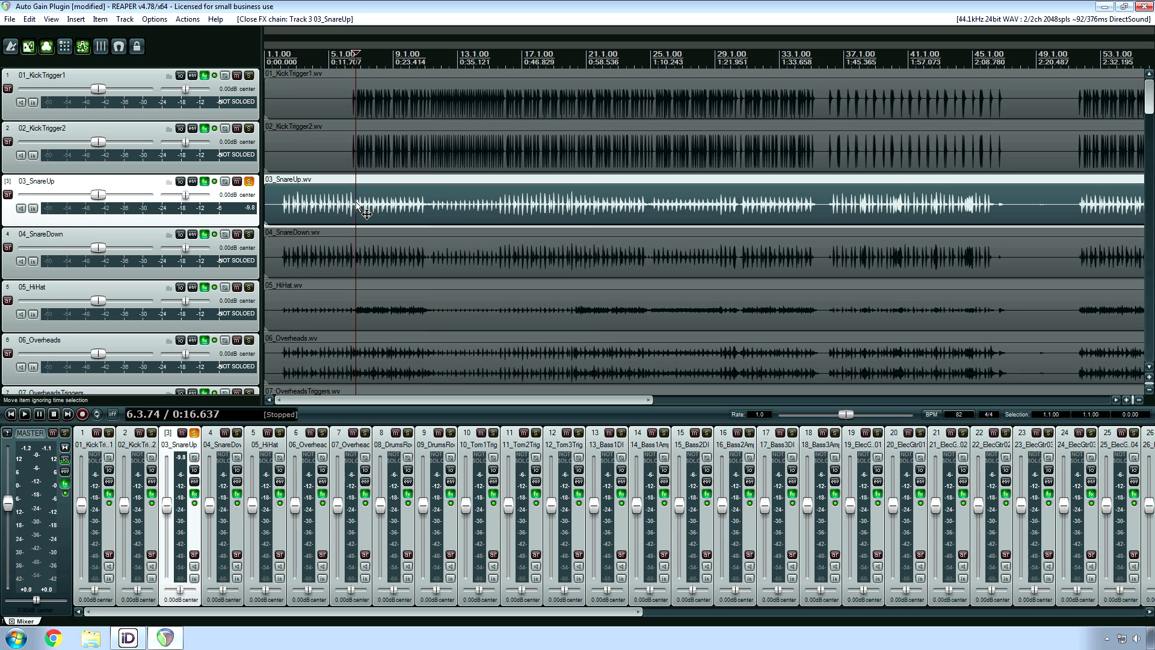
pyautogui.click(274, 208)
pyautogui.click(281, 208)
pyautogui.click(278, 208)
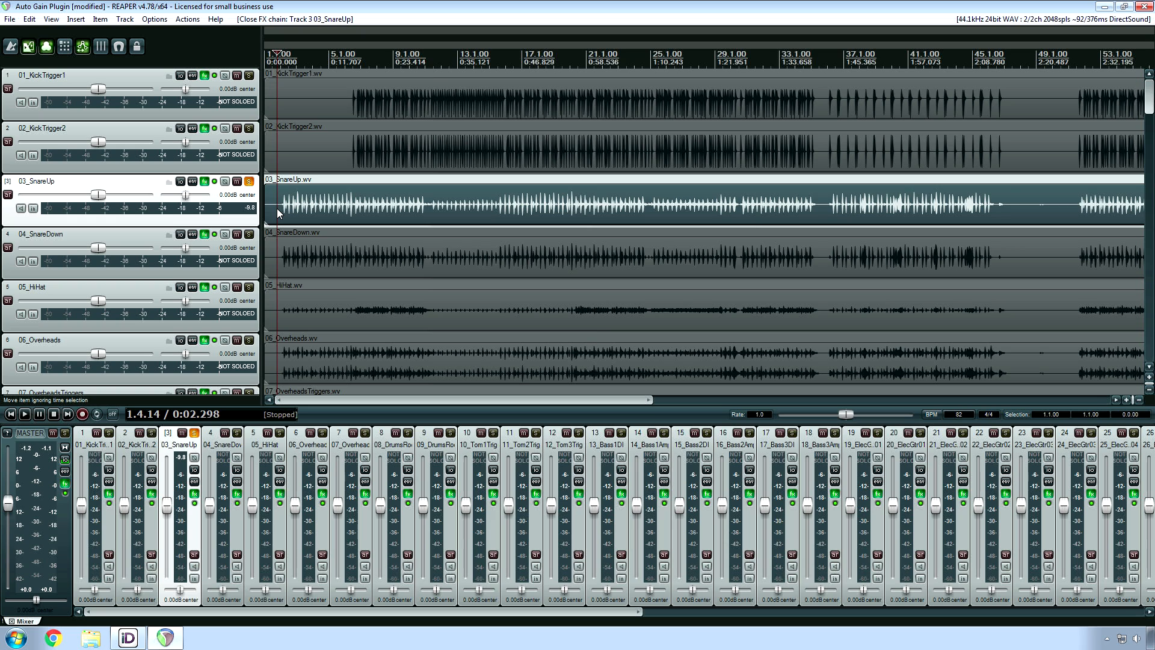